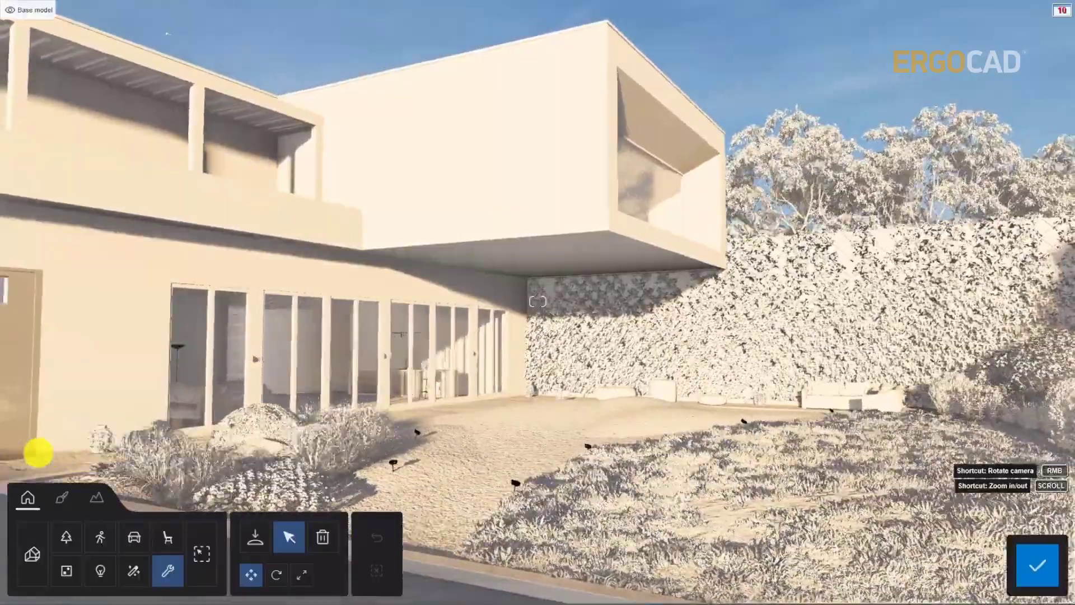
- Examine the terrace, overhanging upper volume and planted wall in the white-material view while approaching across the garden
key(d)
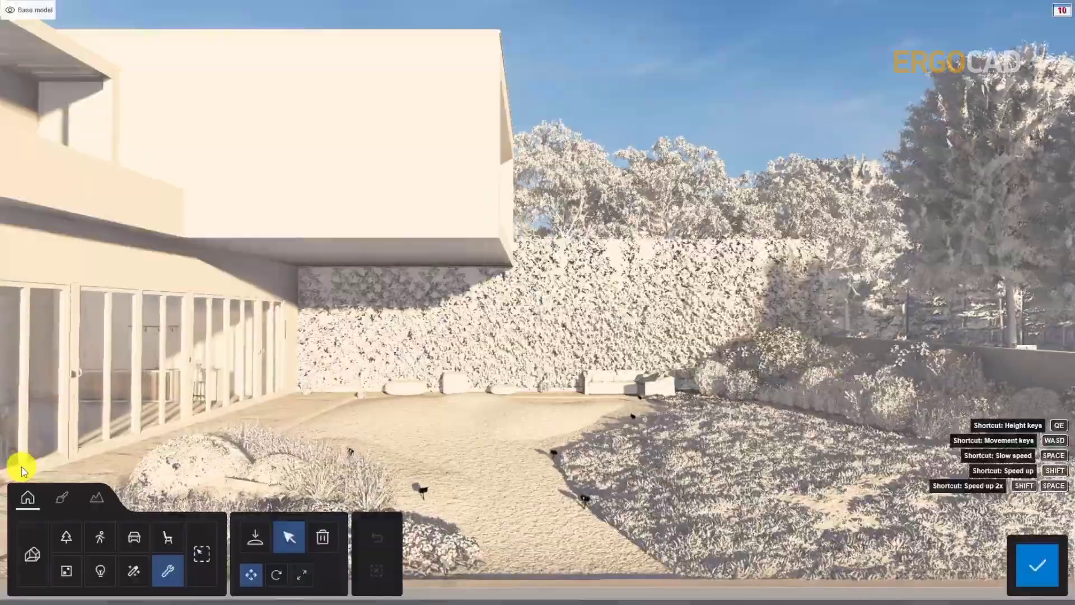
key(w)
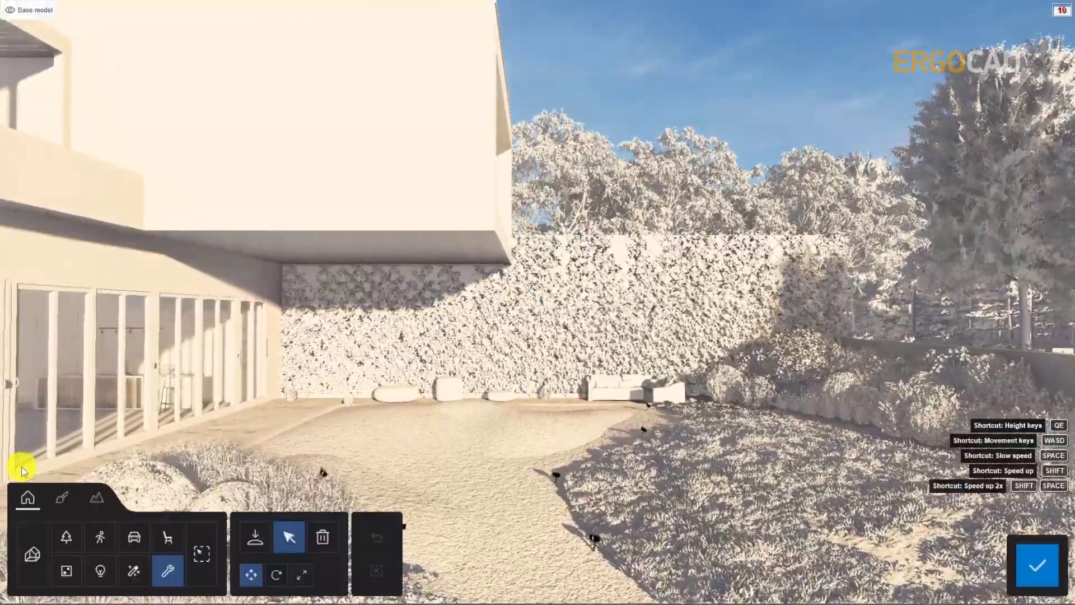
key(w)
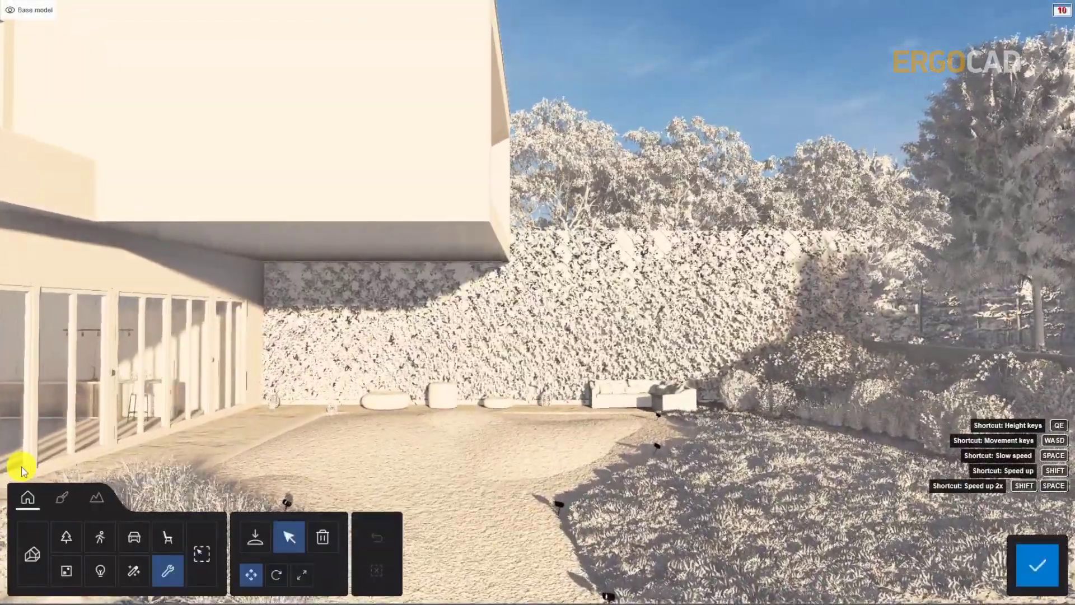
key(w)
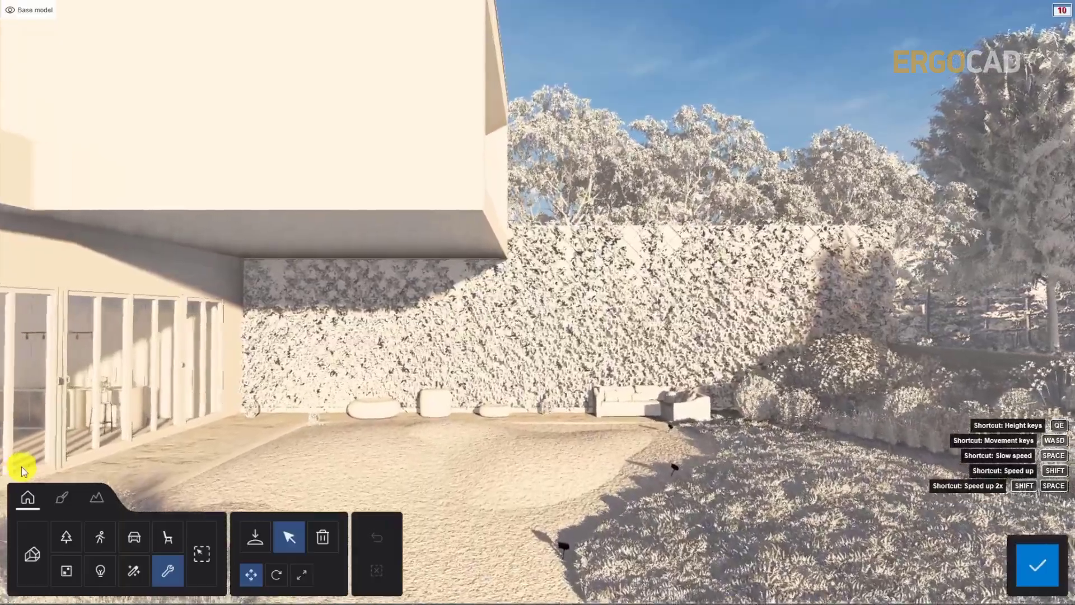
key(w)
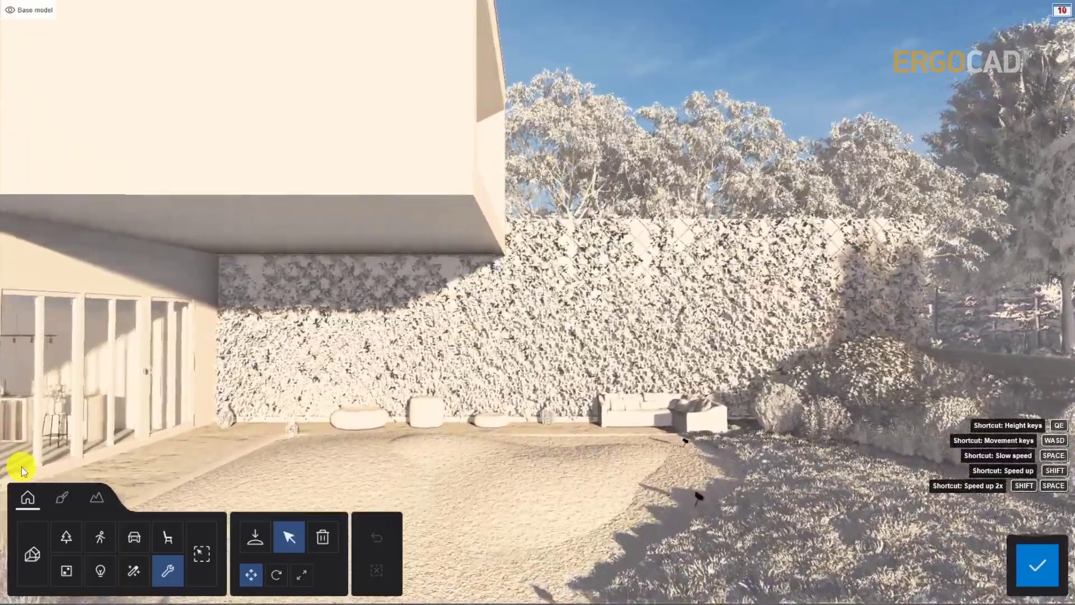
key(w)
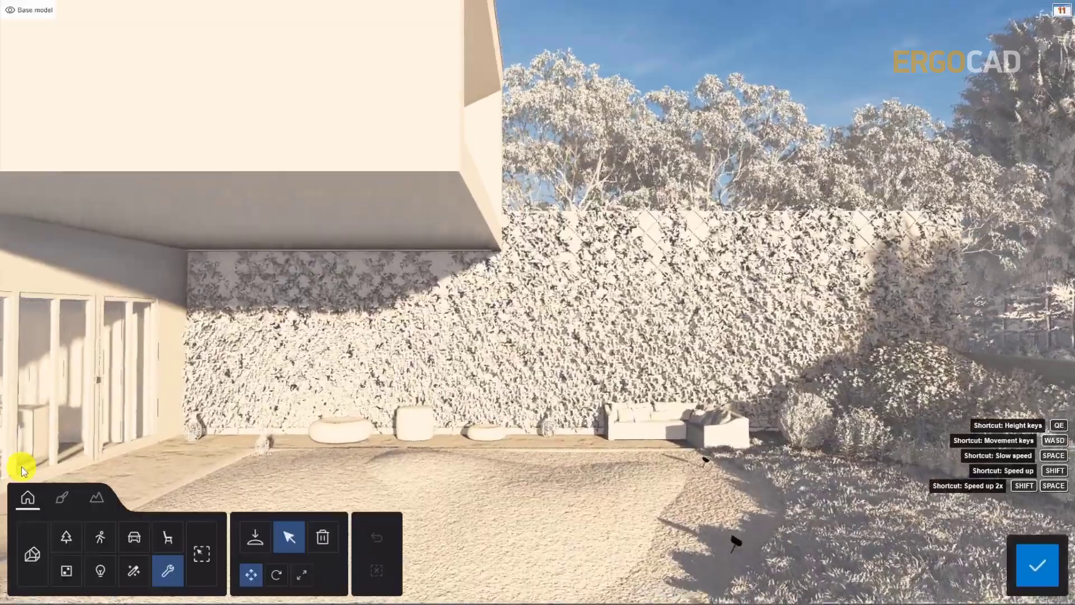
key(w)
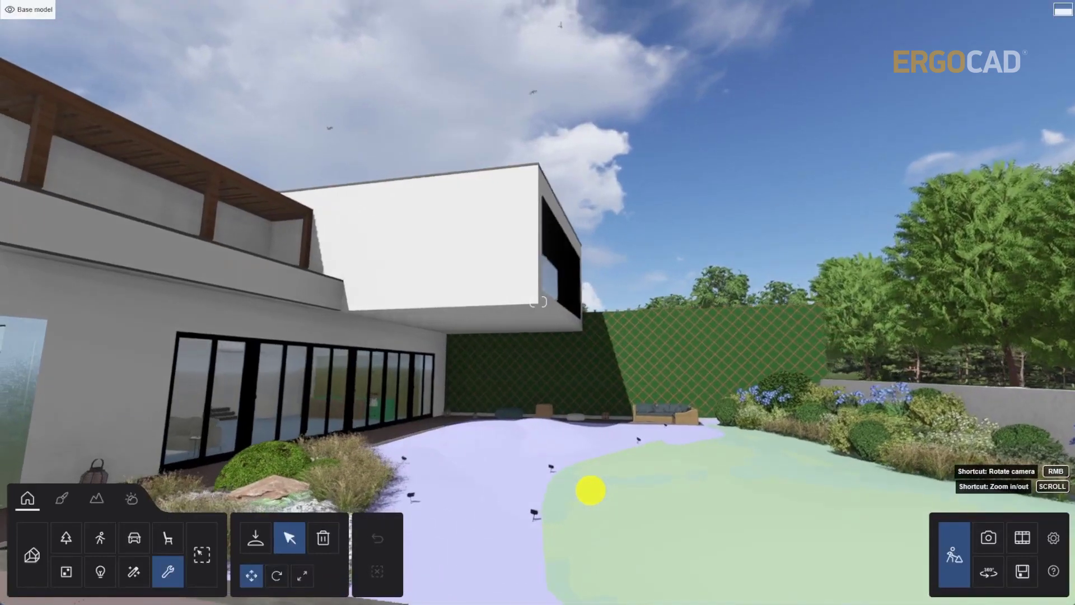
- Face the overhanging upper volume from the lawn and start recording a camera clip in the movie's first slot
key(a)
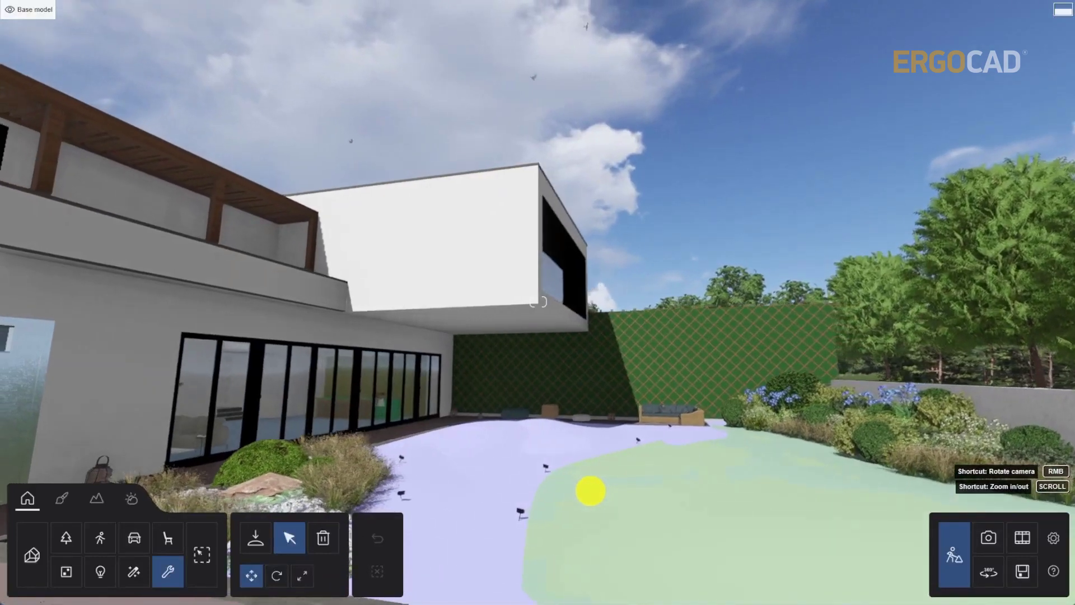
key(a)
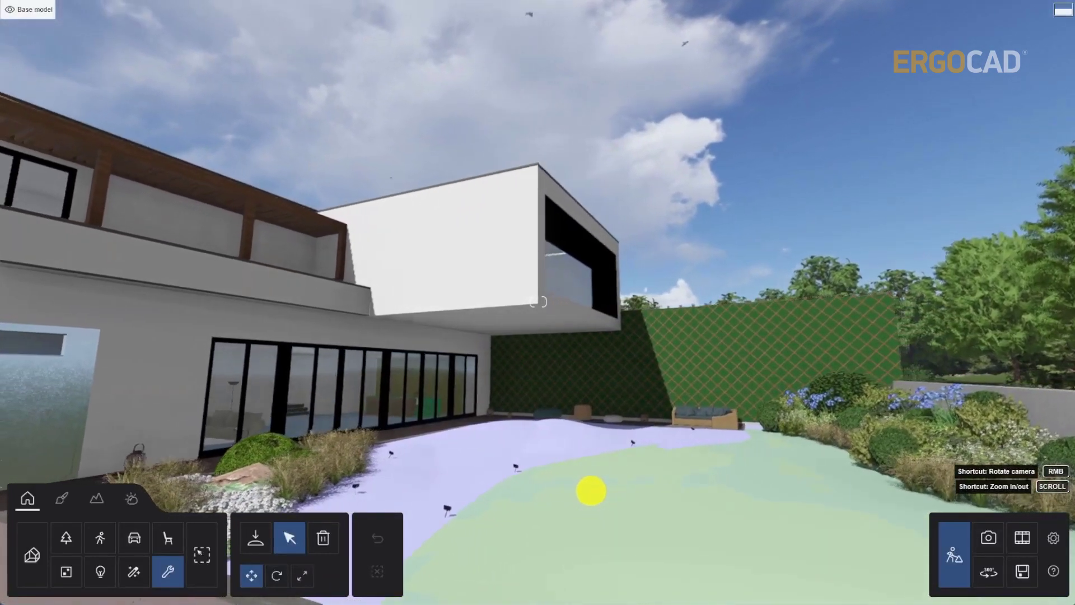
key(a)
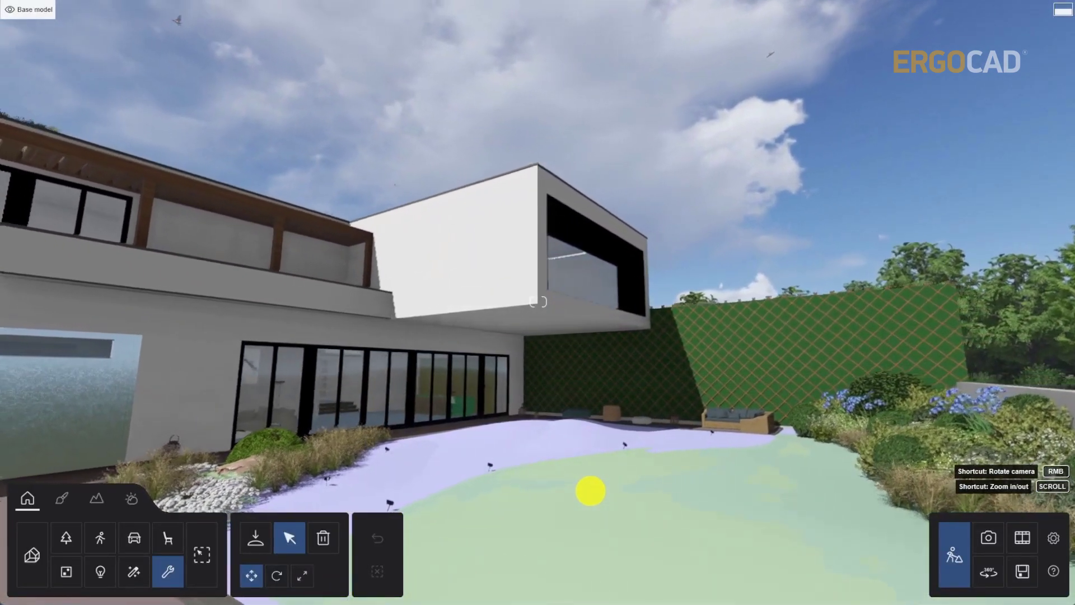
key(a)
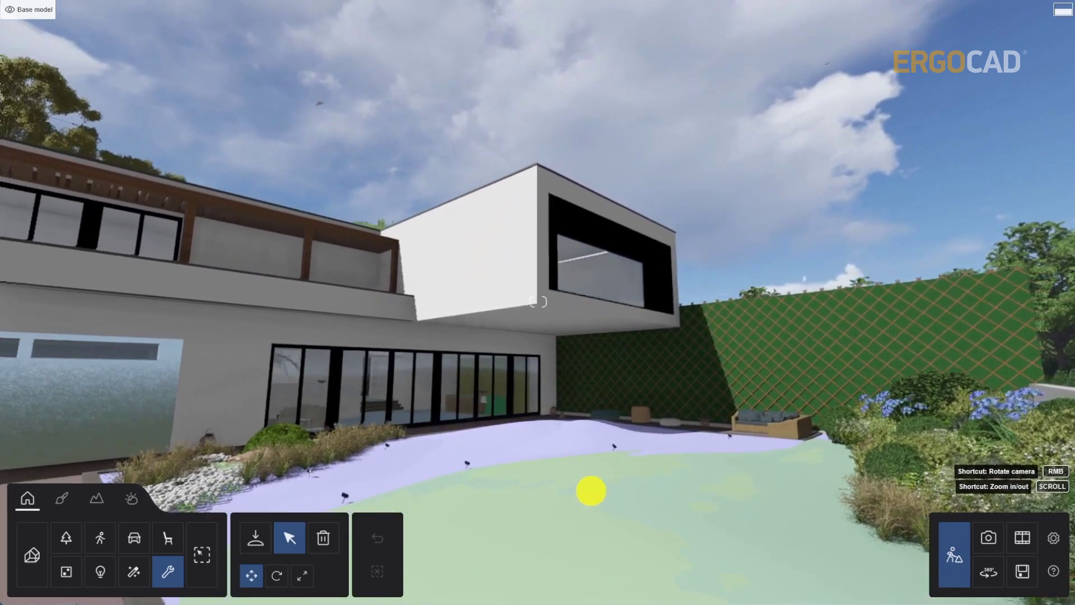
key(a)
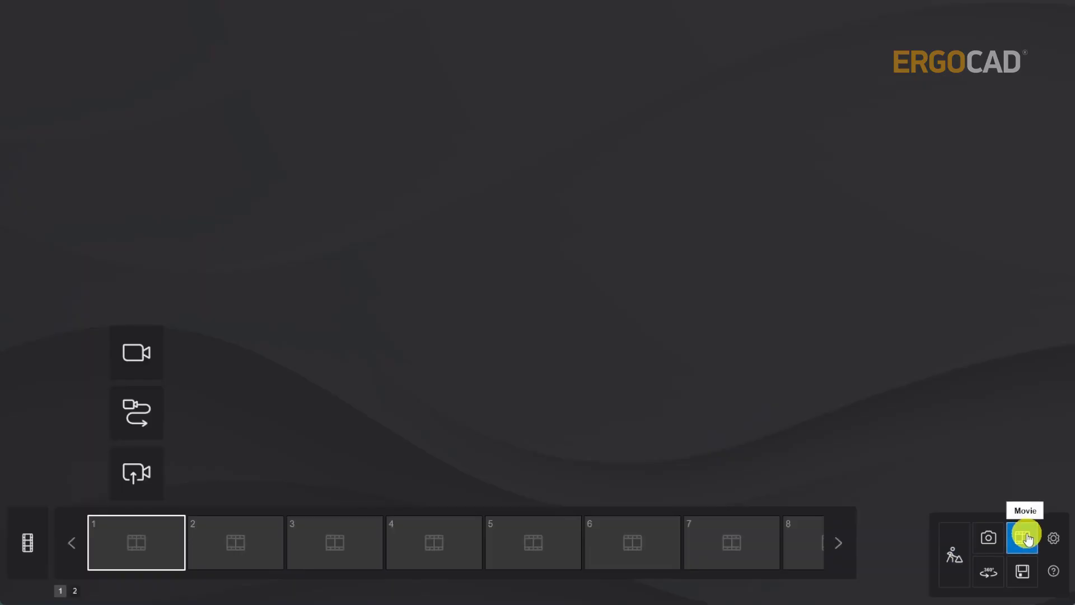
click(127, 360)
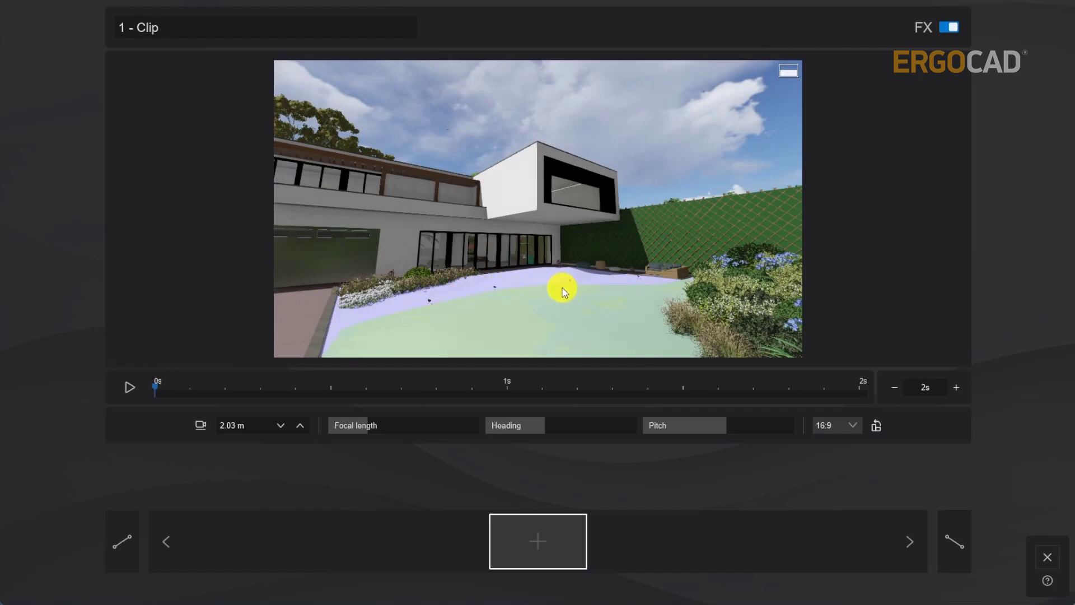
- Frame the overhanging volume closer with a longer focal length at 2.08 m camera height and add the first camera keyframe
key(Page_Up)
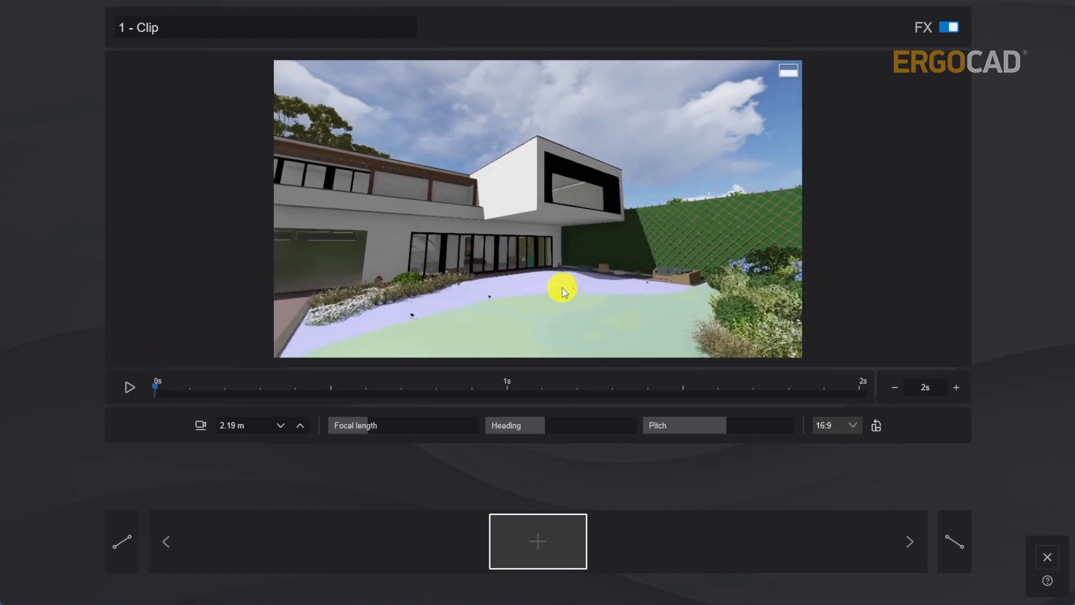
key(Page_Up)
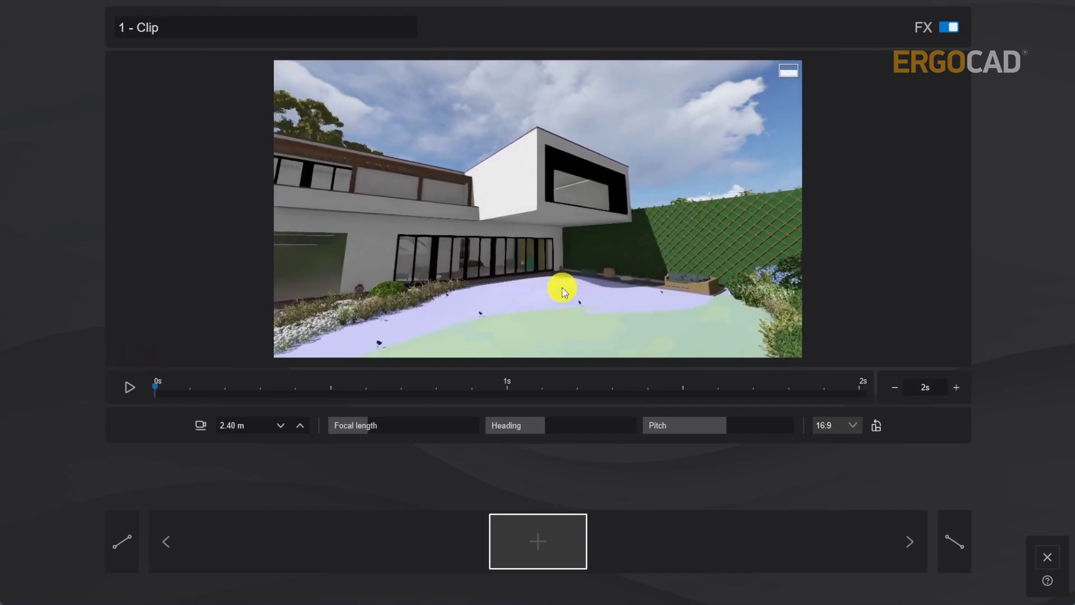
key(Page_Down)
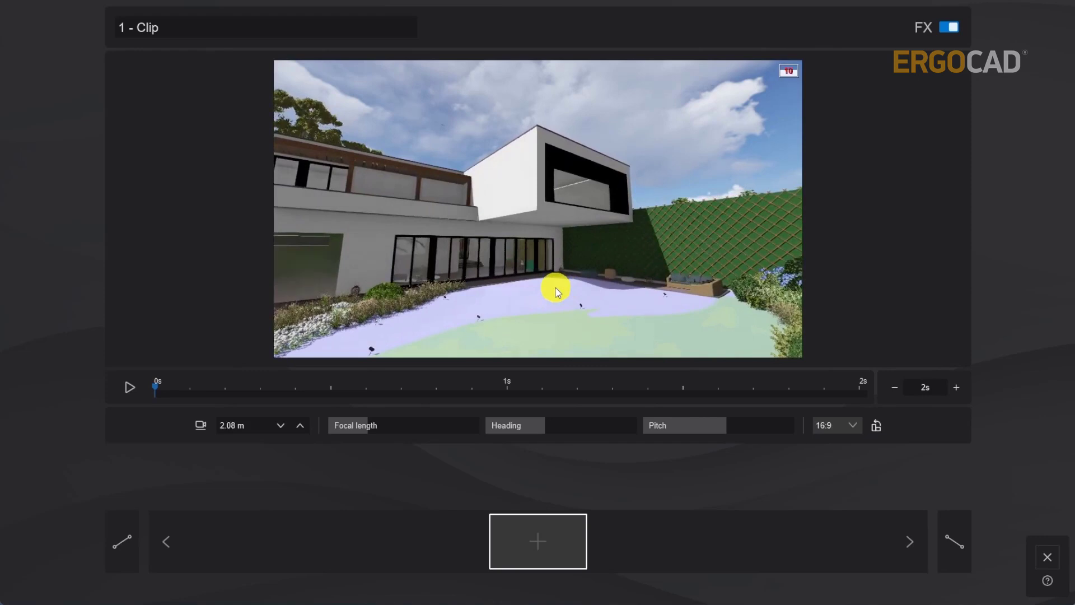
drag(372, 426, 381, 426)
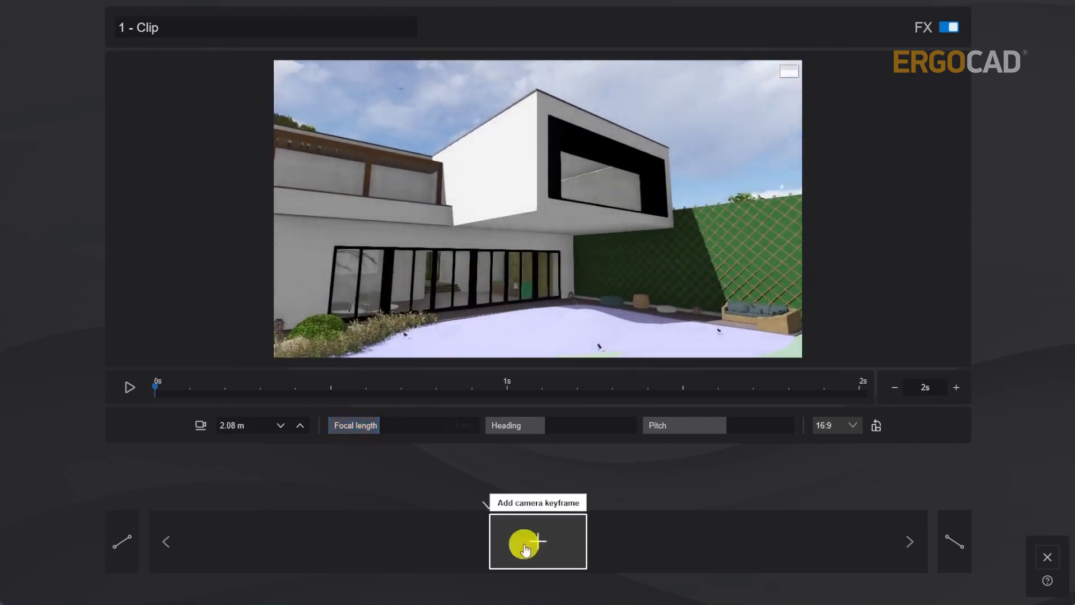
click(545, 546)
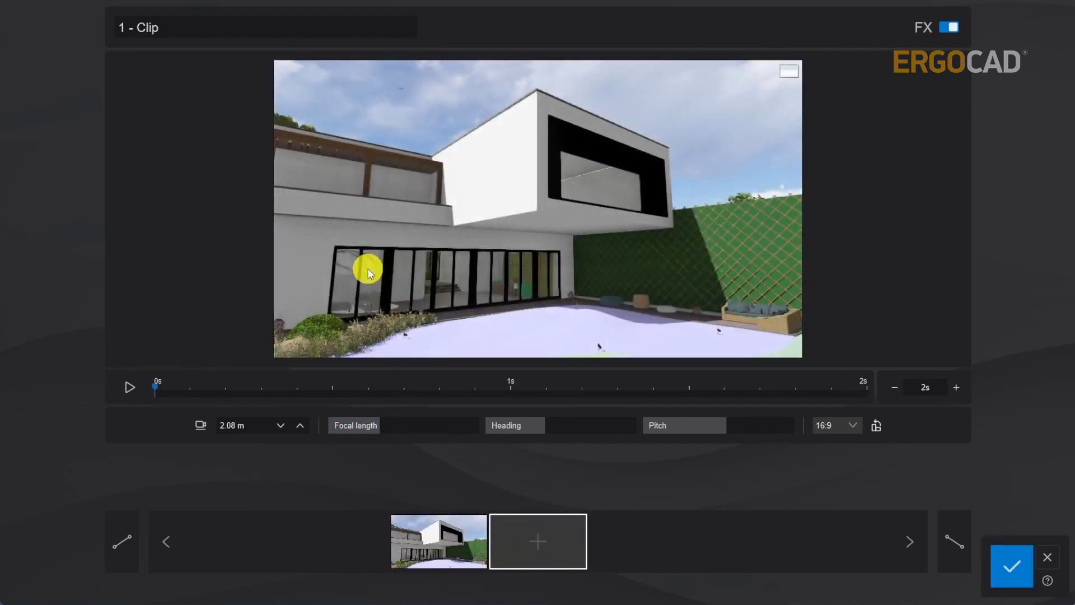
- Add a second keyframe from farther back at 2.00 m camera height, preview the pull-back shot and save the clip
key(Page_Down)
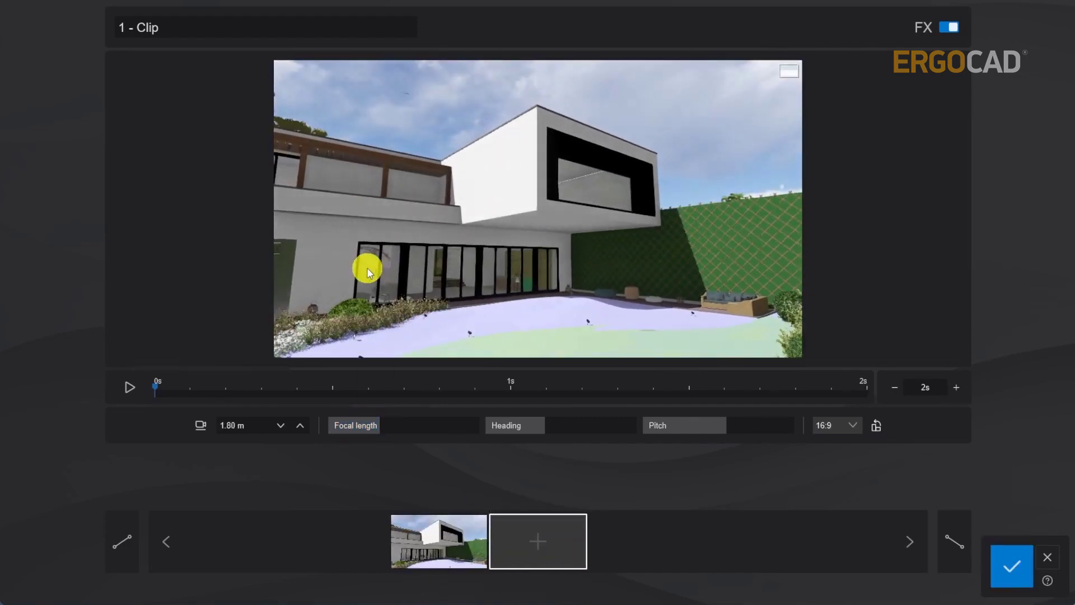
key(Page_Up)
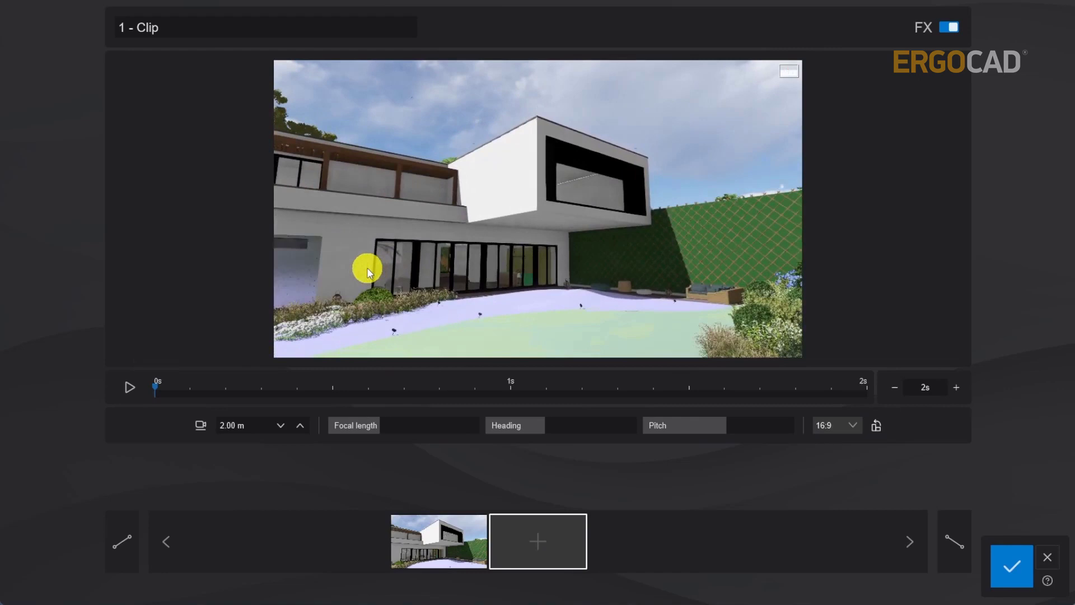
click(540, 551)
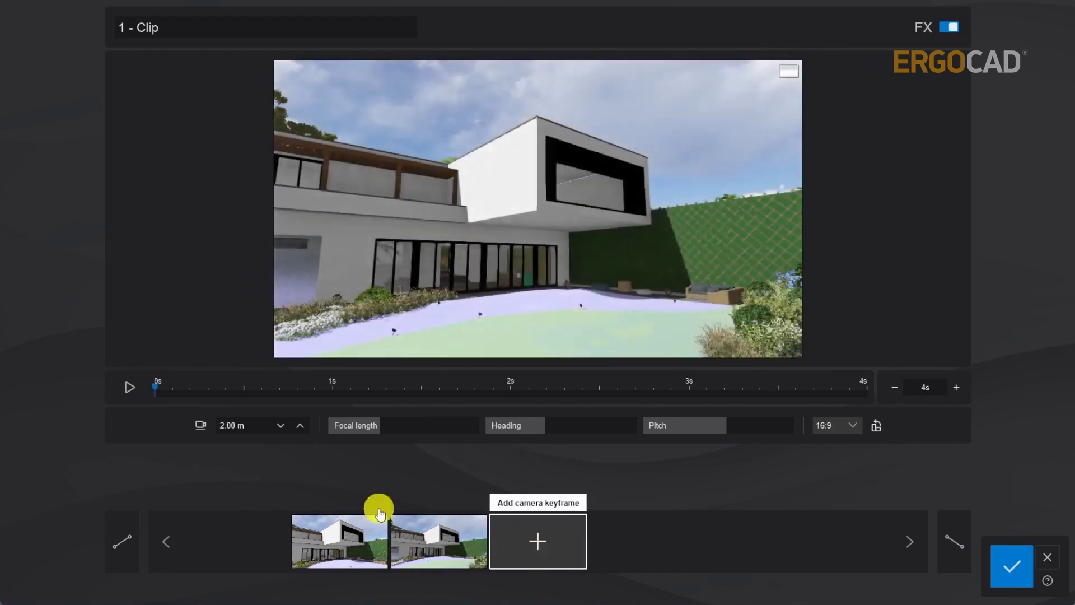
click(130, 393)
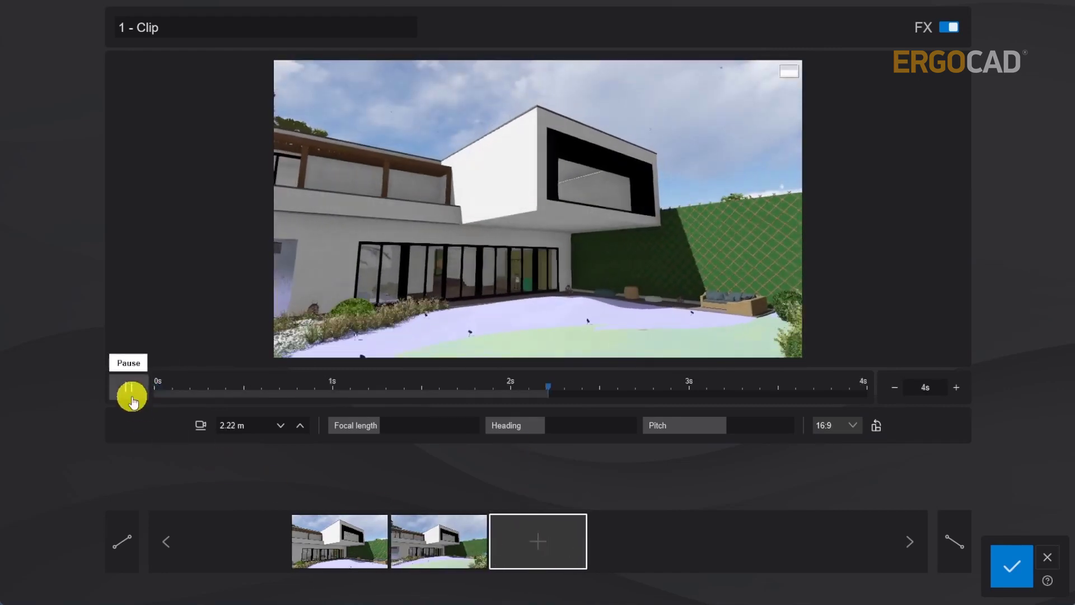
click(1005, 567)
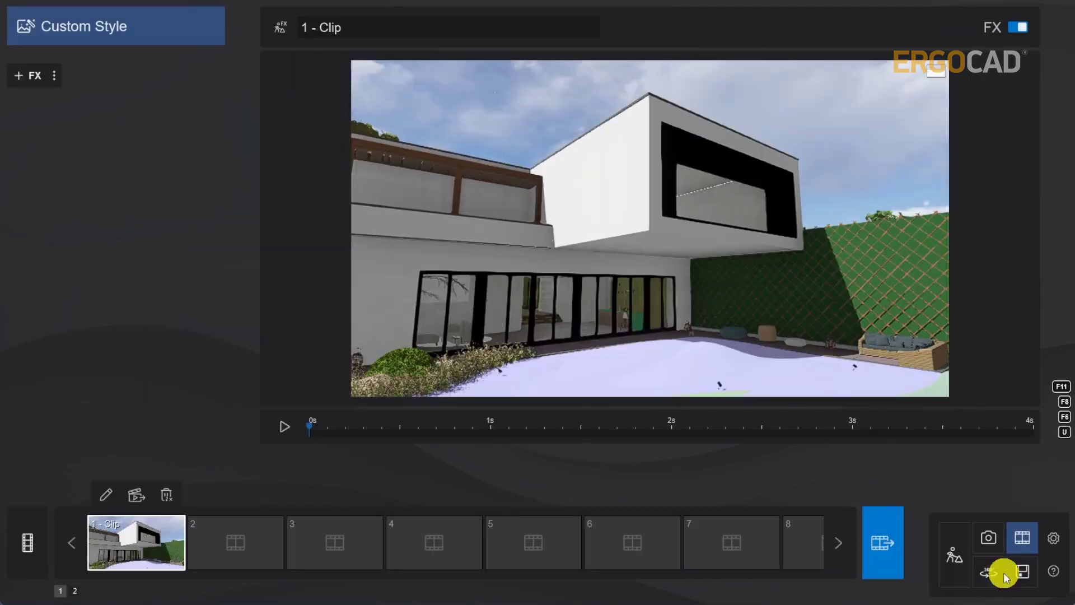
- Create an animated camera-path clip in the movie's second slot and choose the Tilt animation type
click(235, 554)
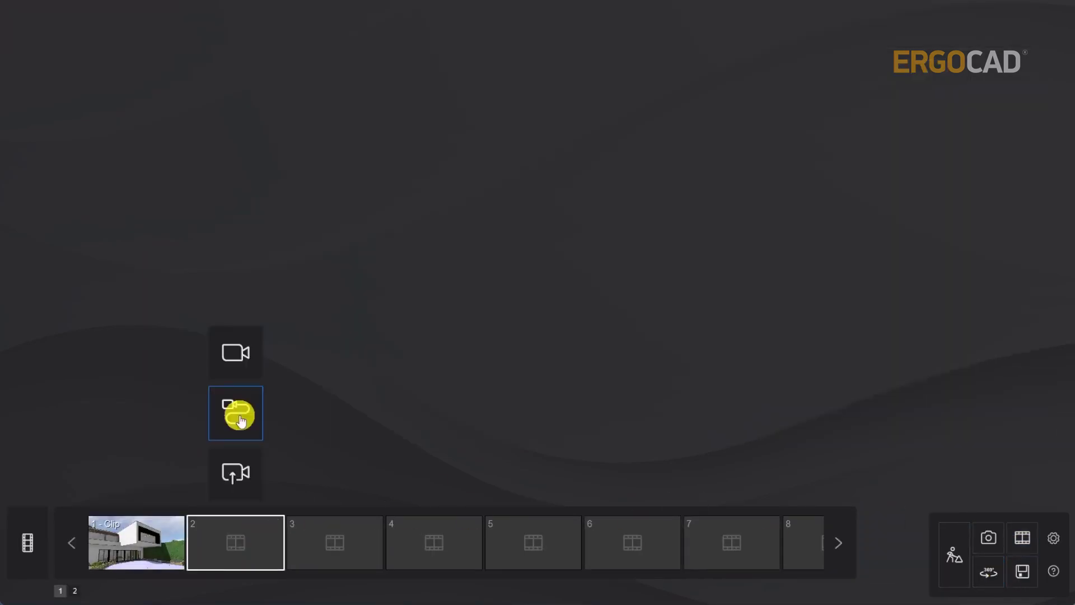
click(240, 420)
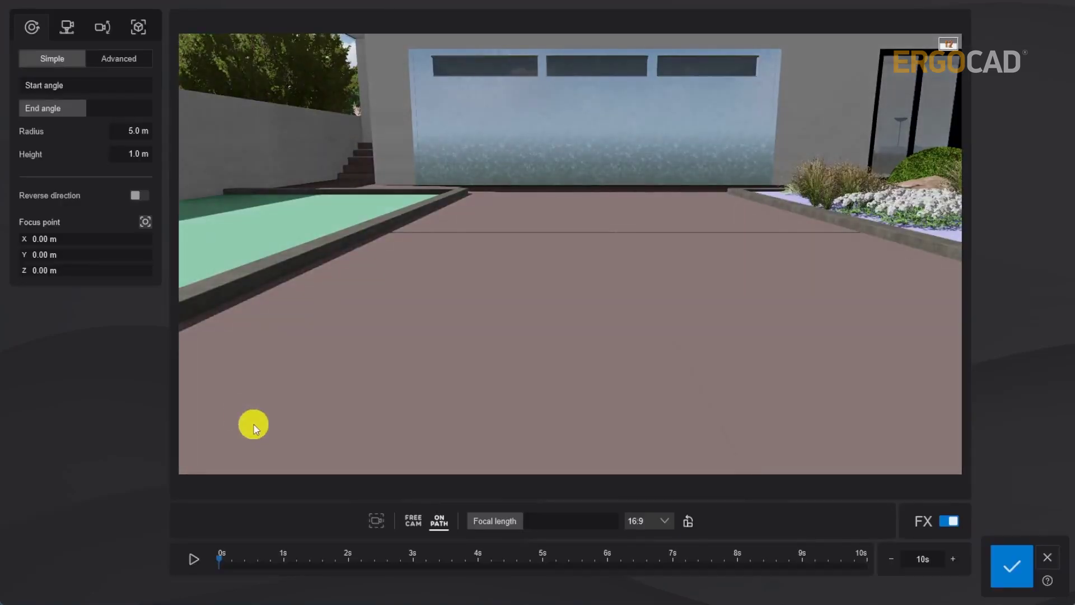
click(106, 30)
click(120, 59)
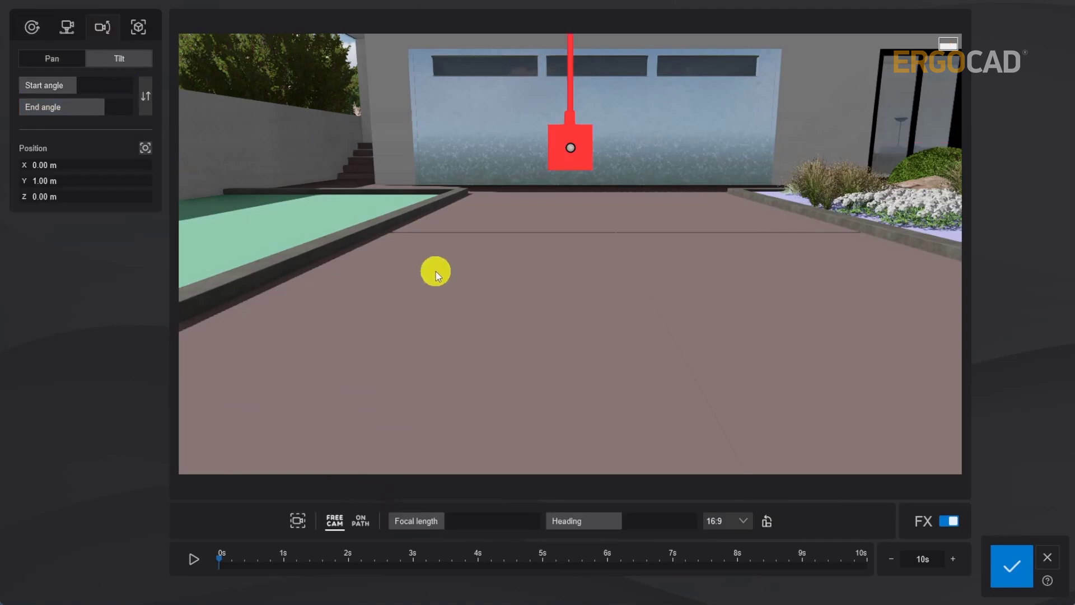
- Frame the glazed terrace facade below the overhanging volume and capture the current camera position for the tilt
drag(436, 274, 502, 292)
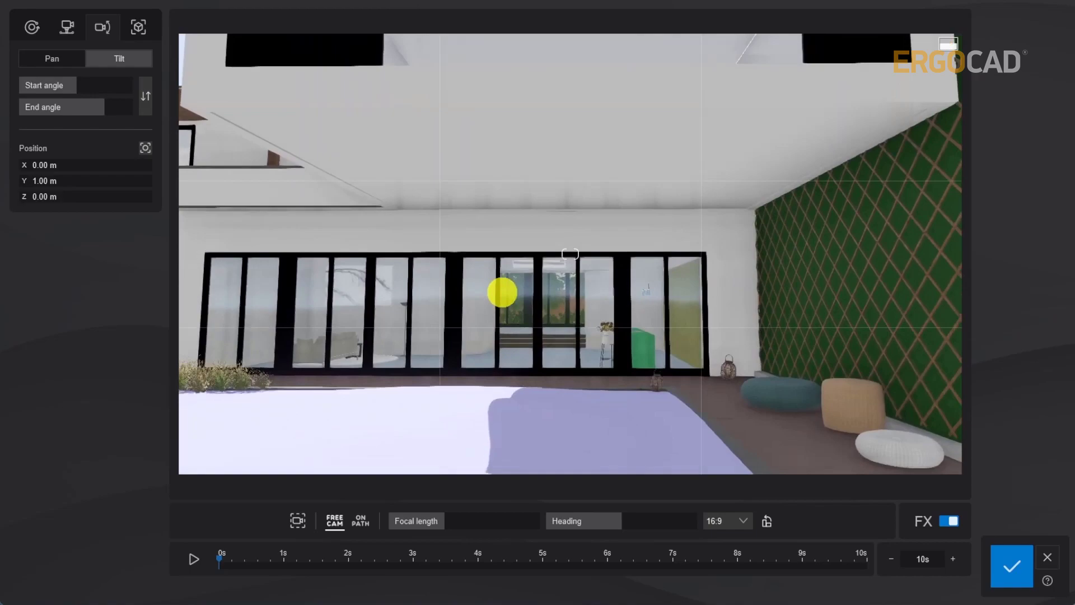
scroll(502, 292, down, 10)
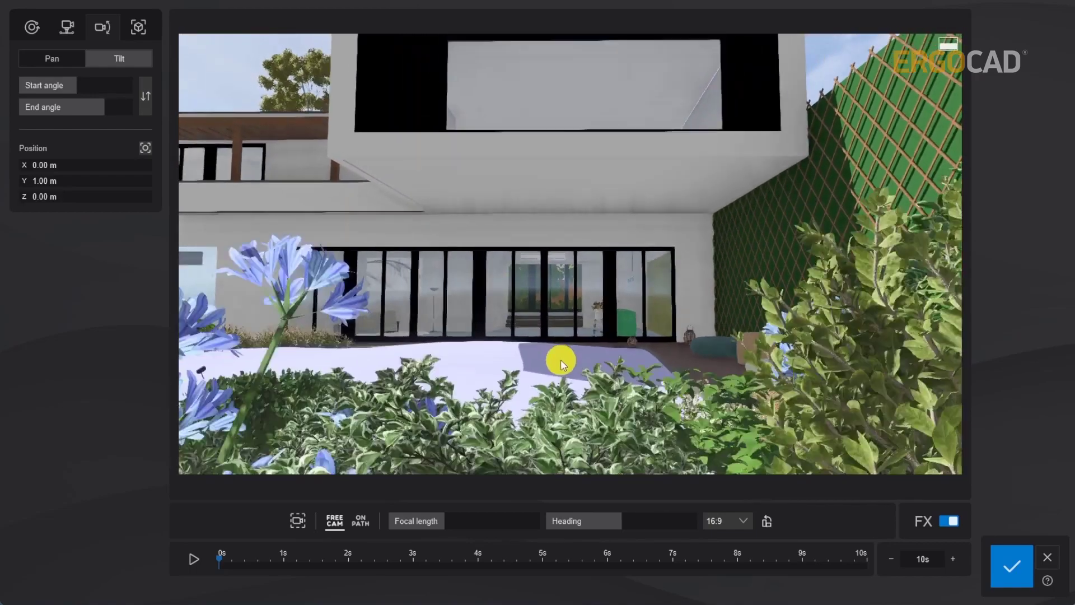
drag(563, 364, 560, 310)
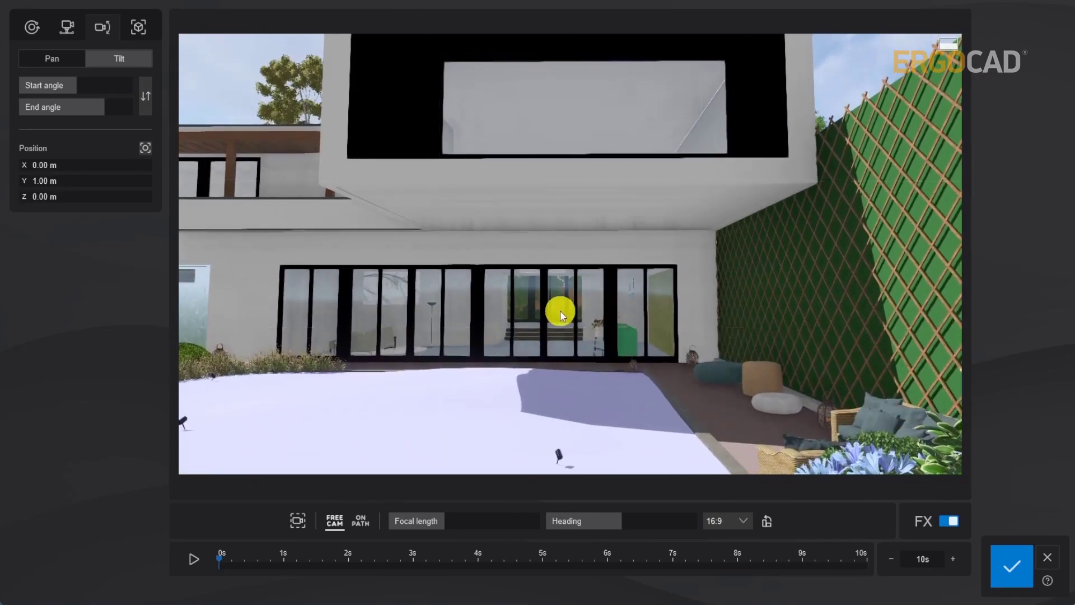
click(145, 149)
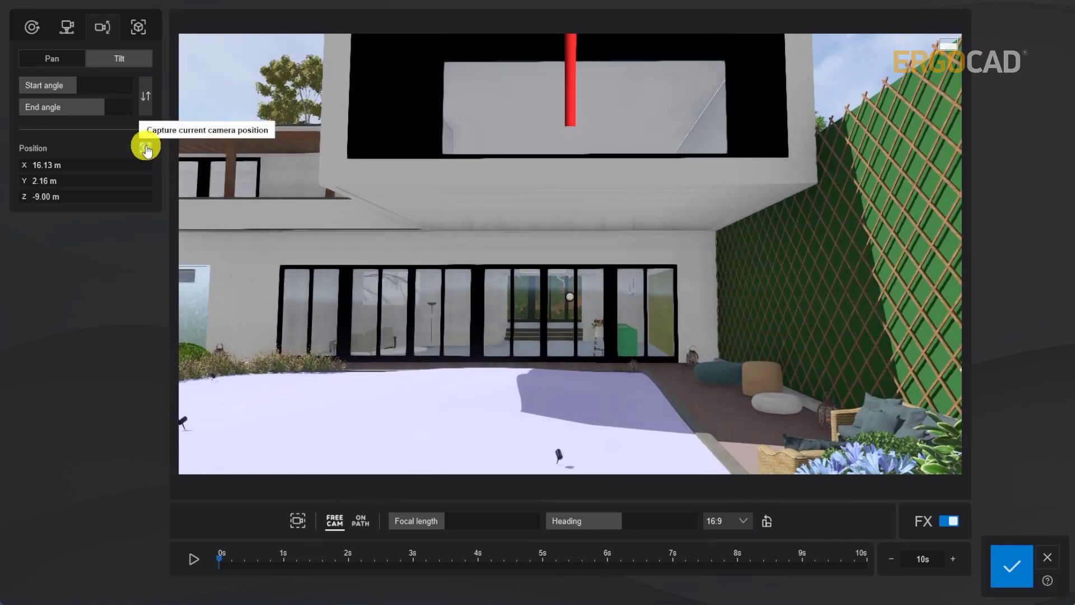
- Adjust the start and end angles to tilt from the upper window down to the ground-floor glazing, and slightly increase the focal length
click(81, 87)
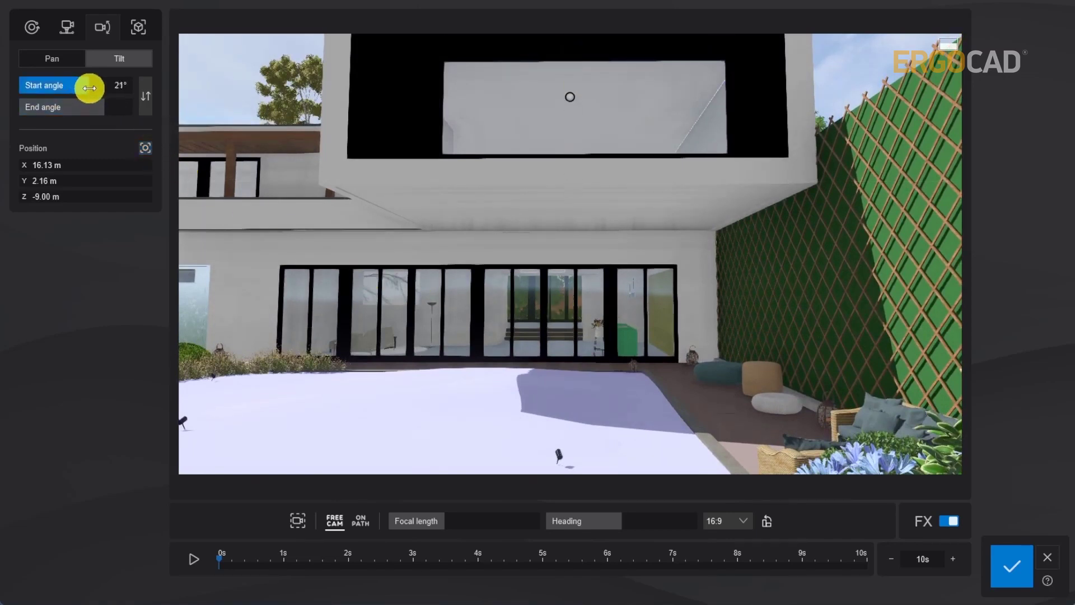
drag(89, 105, 92, 104)
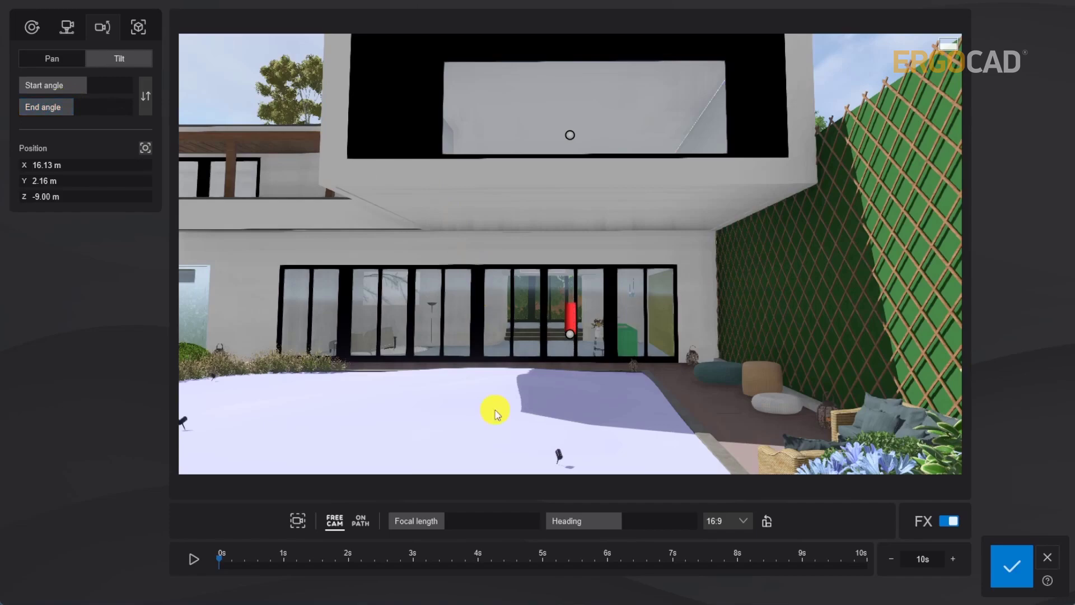
drag(439, 519, 447, 520)
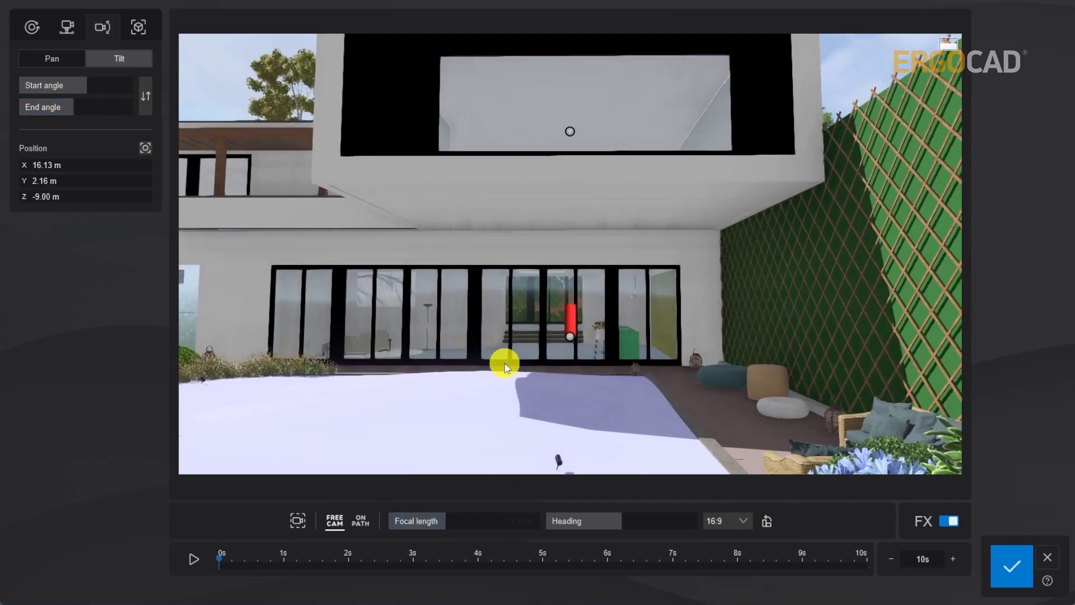
- Shorten the tilt clip to 8 s and play it while viewing the camera path from the side
drag(507, 362, 196, 493)
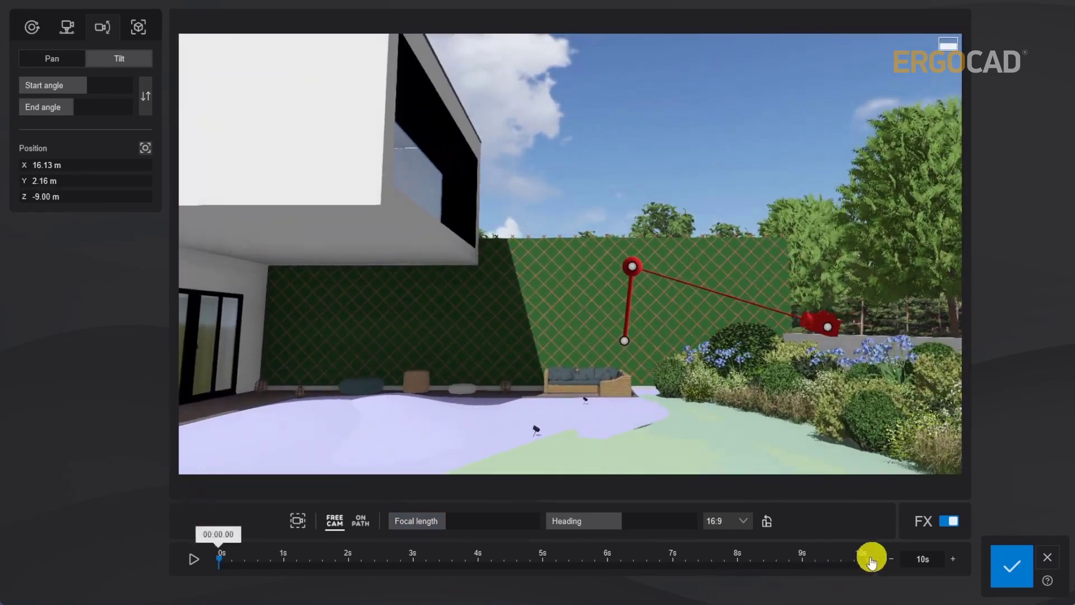
click(891, 559)
click(194, 559)
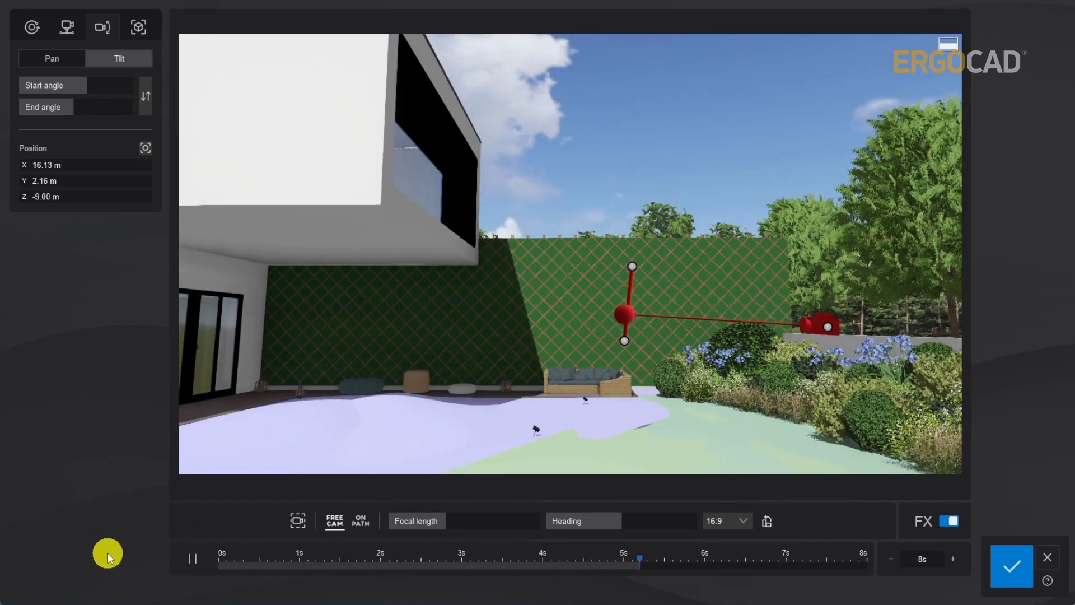
- Stop the playback, save the tilt clip, and start a recorded camera-keyframe clip in the movie's third slot
click(190, 558)
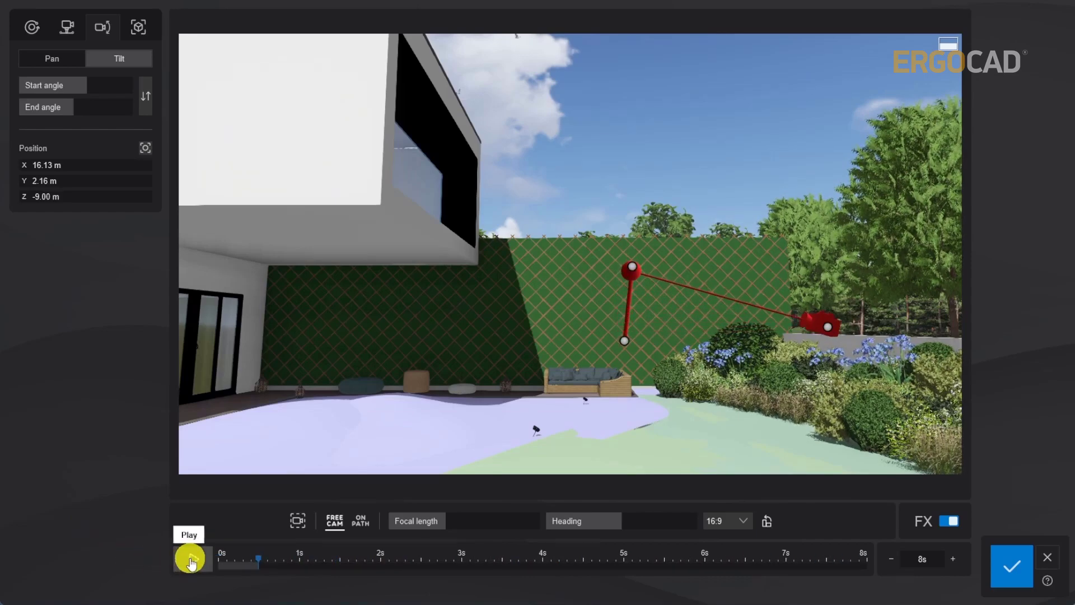
click(1022, 571)
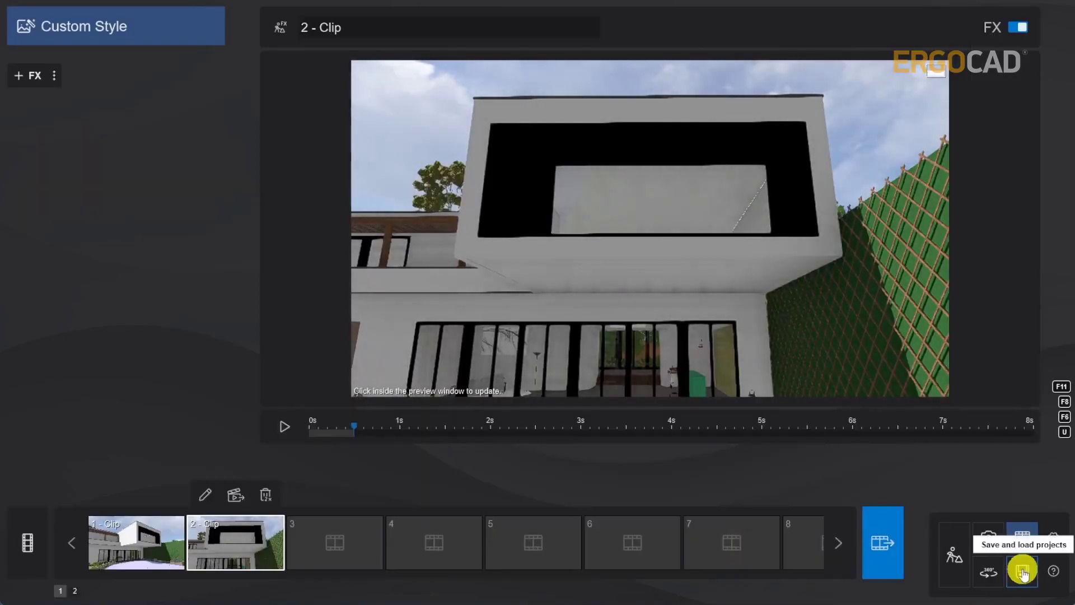
click(312, 546)
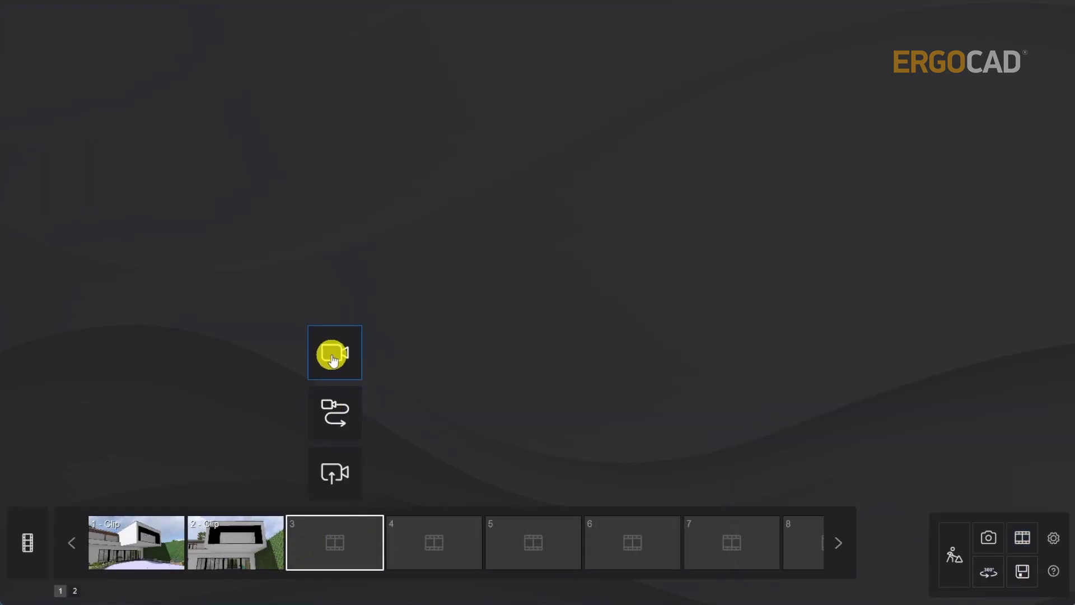
click(331, 351)
- Record two close-up camera keyframes of the lantern at the corner of the terrace edge with a longer focal length, and save the clip
drag(454, 238, 577, 307)
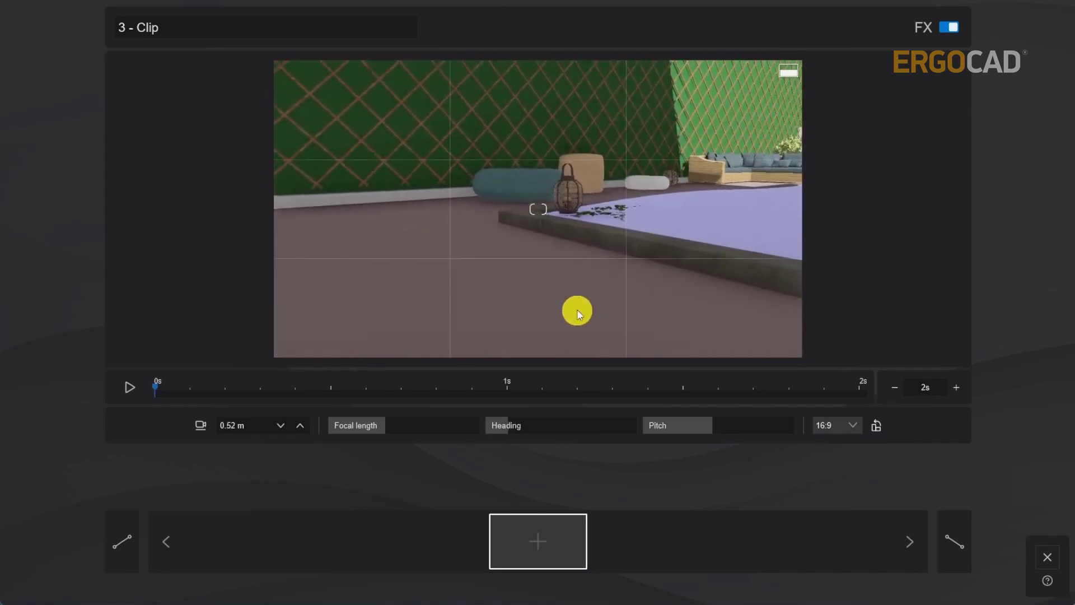
drag(375, 425, 418, 424)
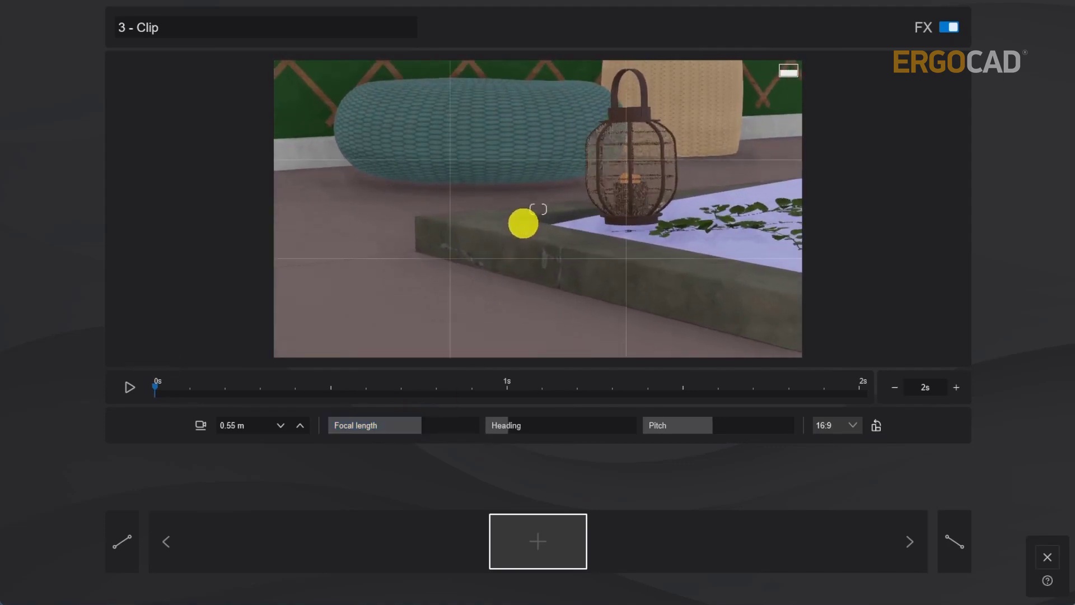
click(539, 546)
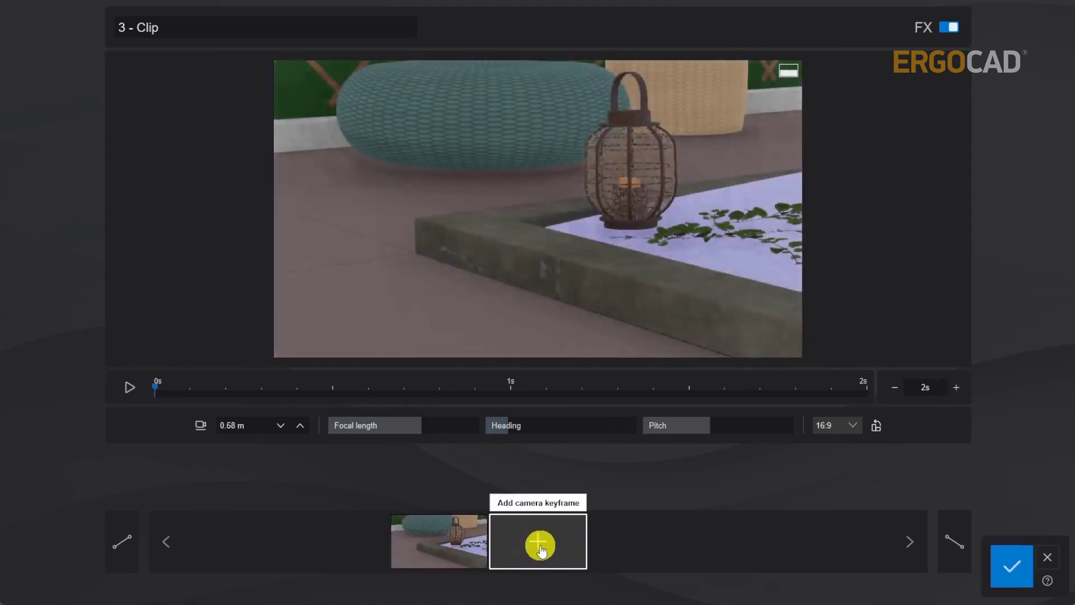
drag(549, 254, 549, 254)
click(556, 539)
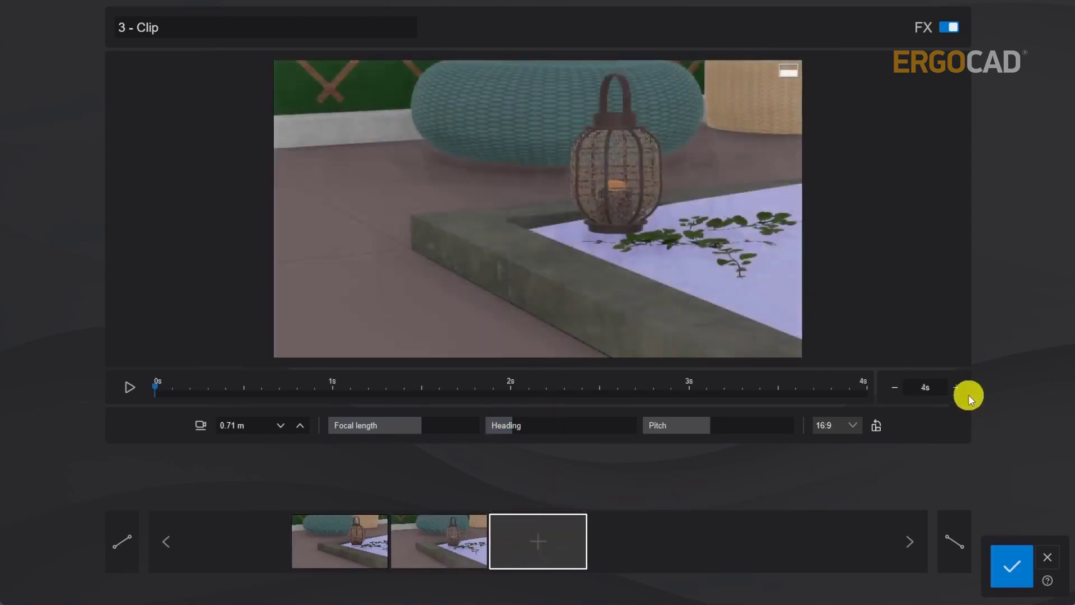
click(1012, 566)
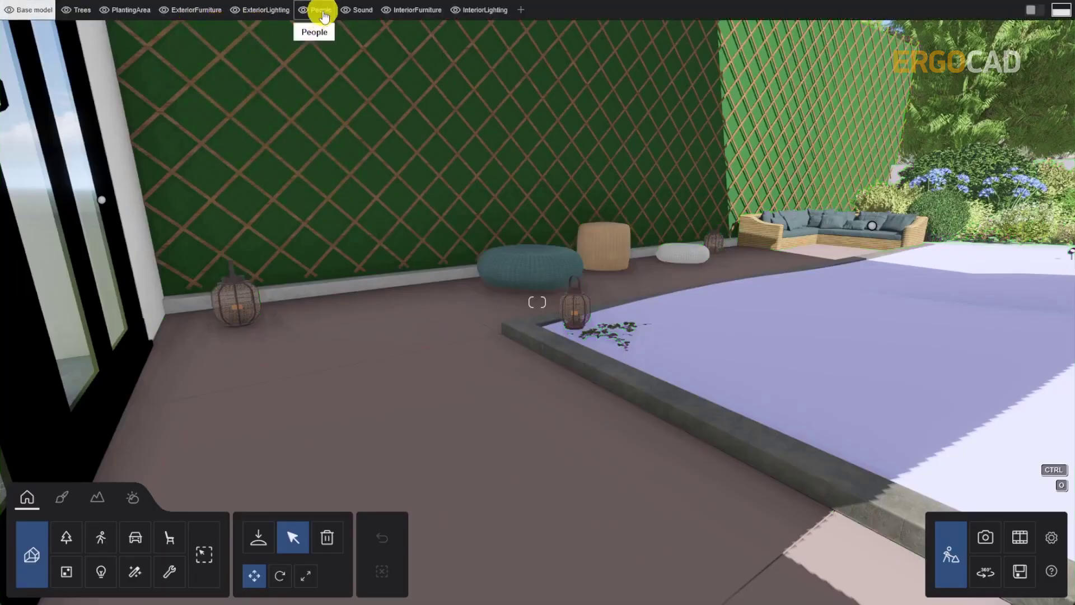
- Make People the active layer and open the People and Animals library for placing objects
click(323, 13)
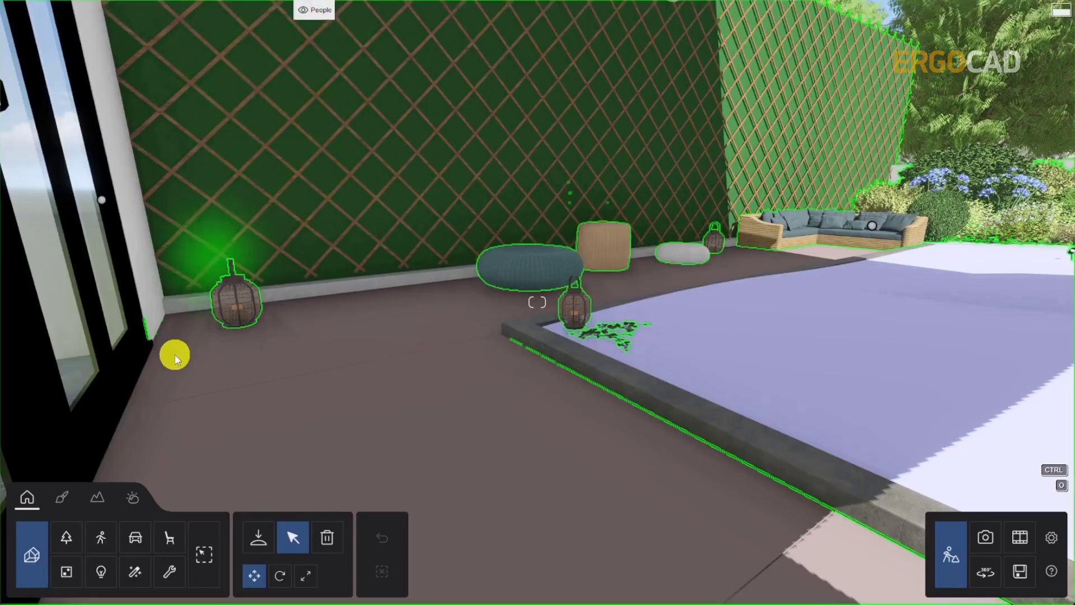
click(102, 536)
click(258, 538)
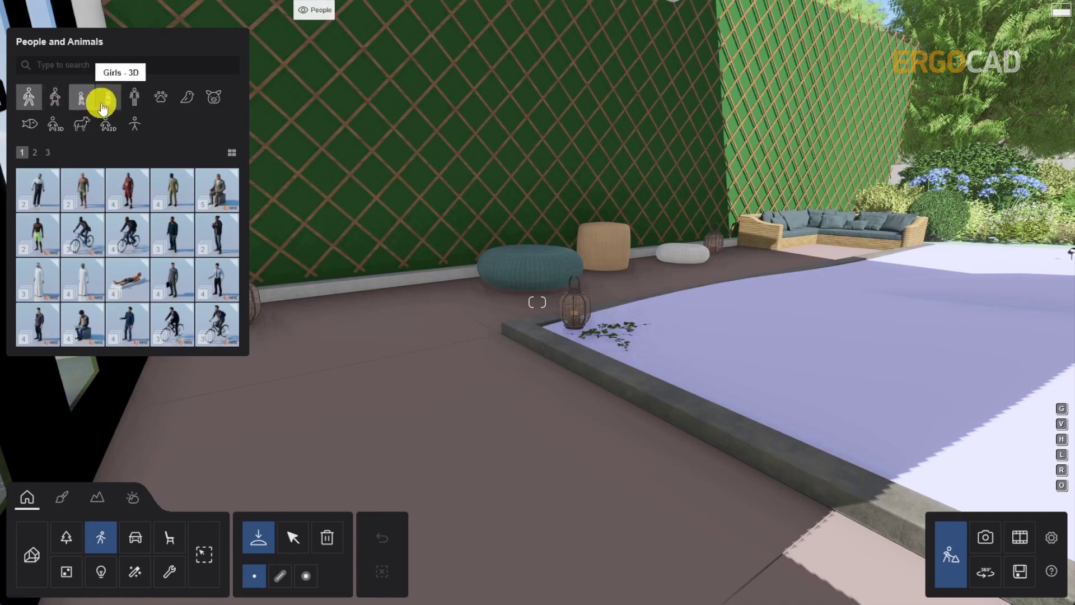
- Place the seated Woman Caucasian 0015 Magazine figure from the Women - 3D category on the outdoor sofa by the trellis wall
click(59, 106)
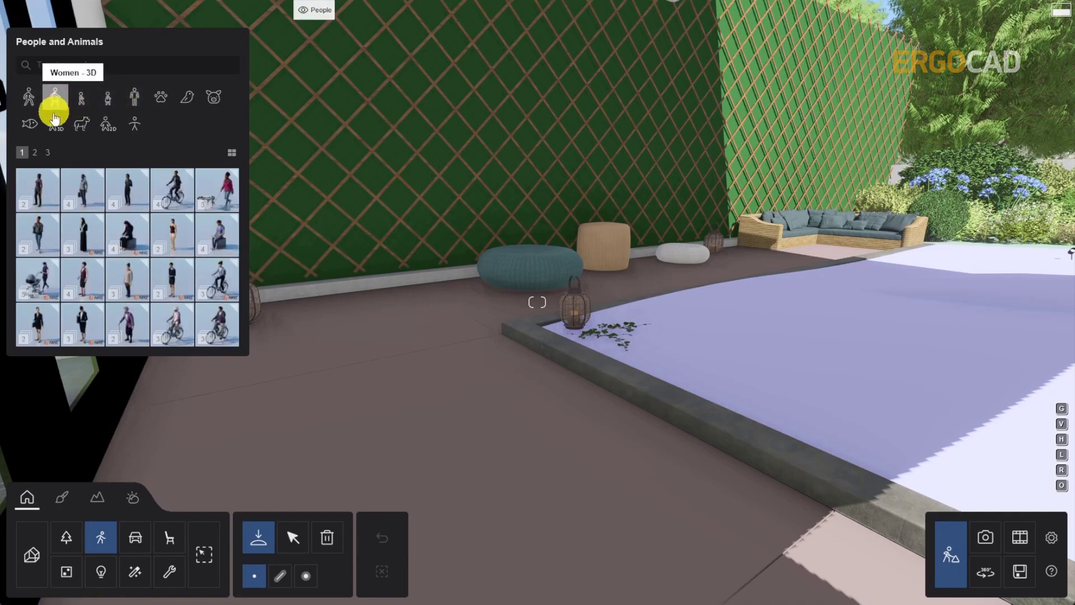
click(38, 155)
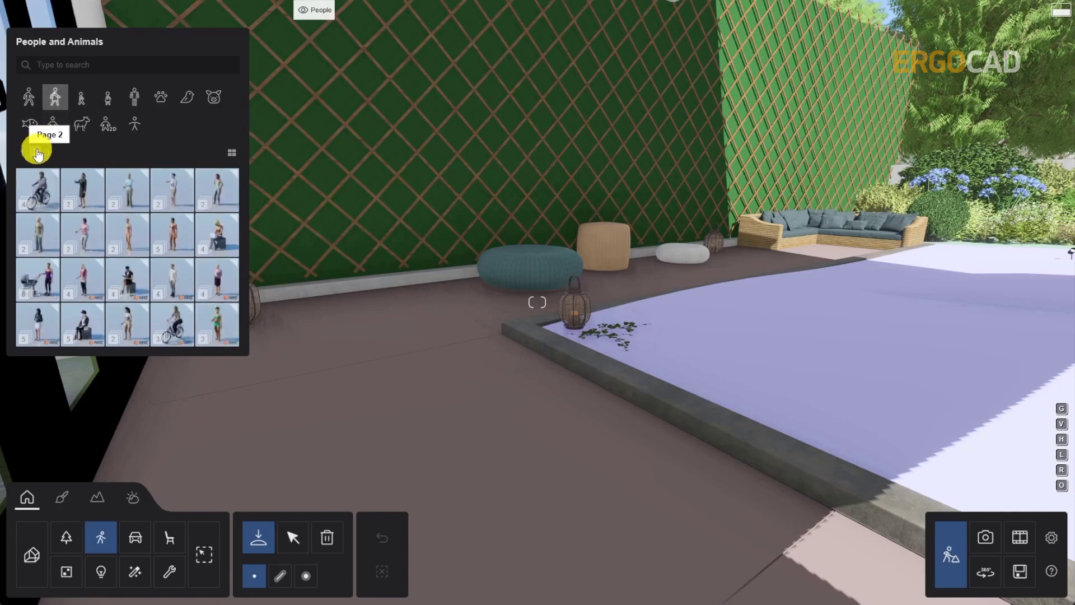
click(172, 277)
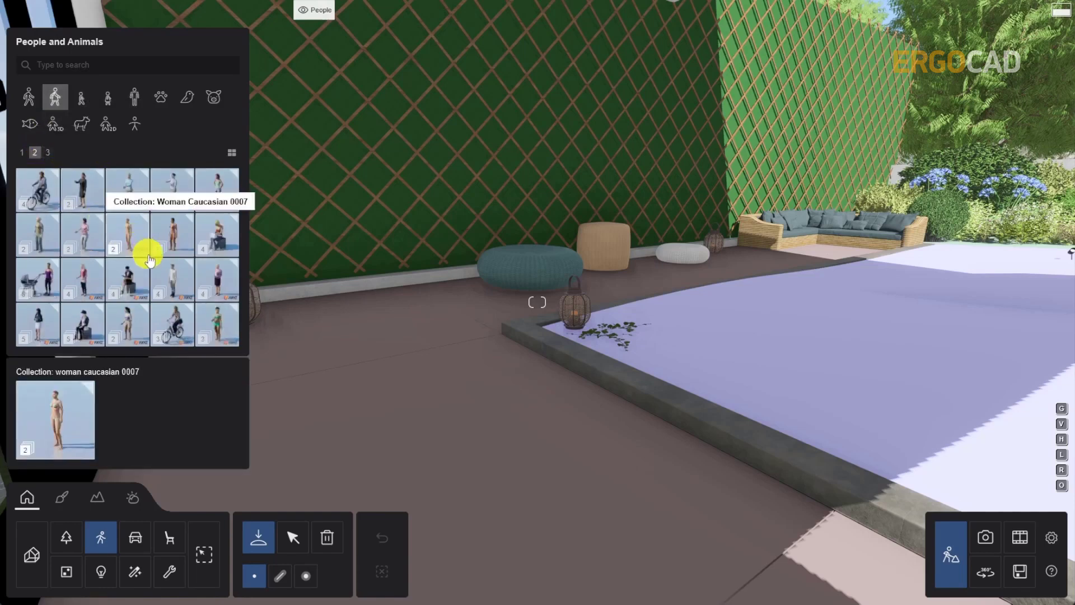
click(174, 277)
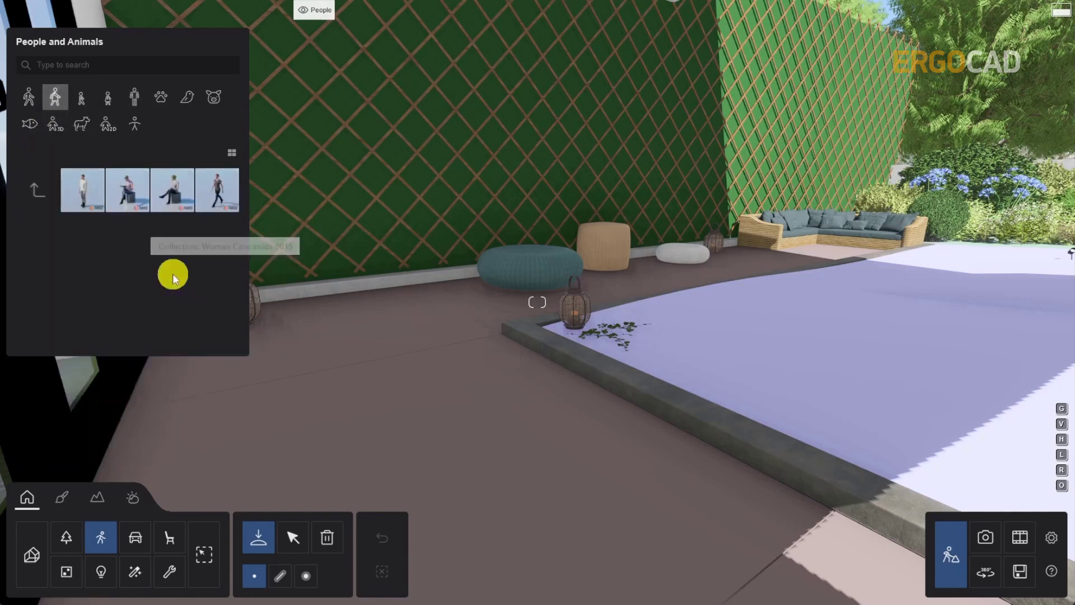
click(125, 202)
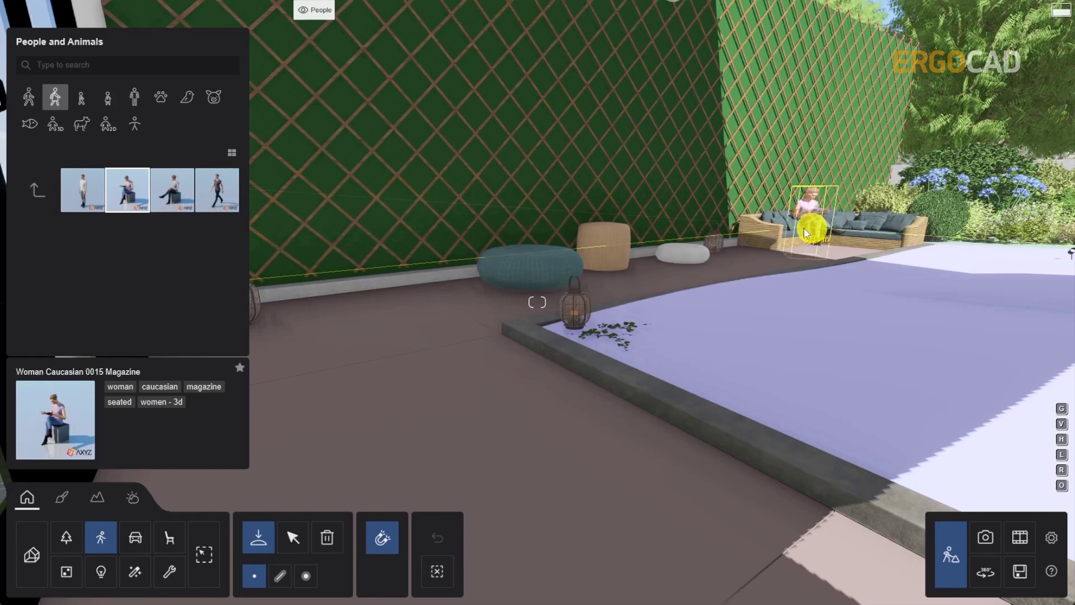
click(807, 232)
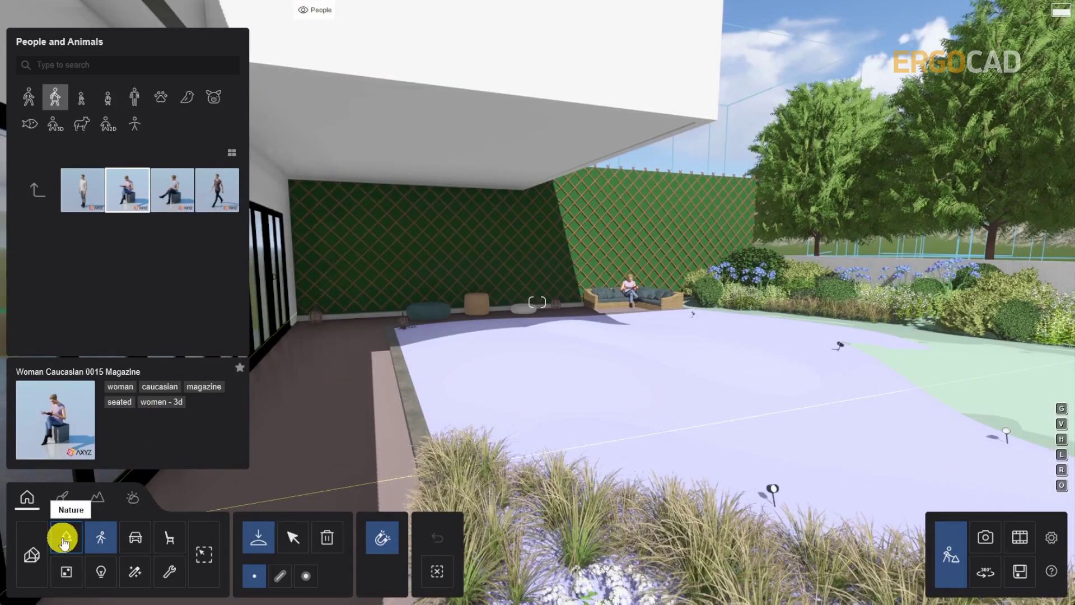
- Place three fine-detail Eucalyptus 008 trees in a row on the open ground in front of the trellis wall
click(65, 539)
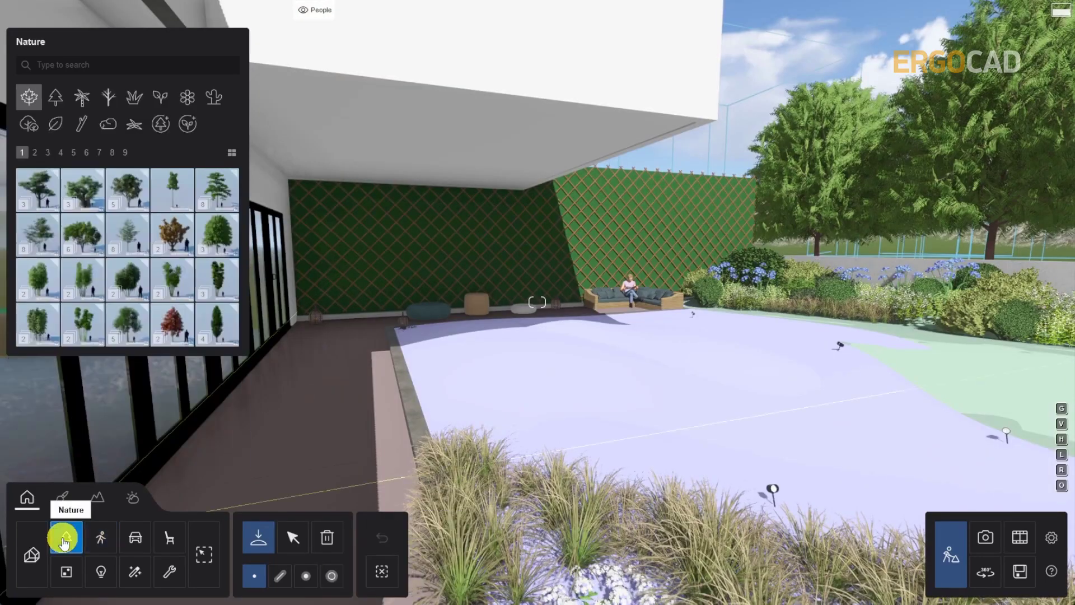
click(164, 123)
click(34, 154)
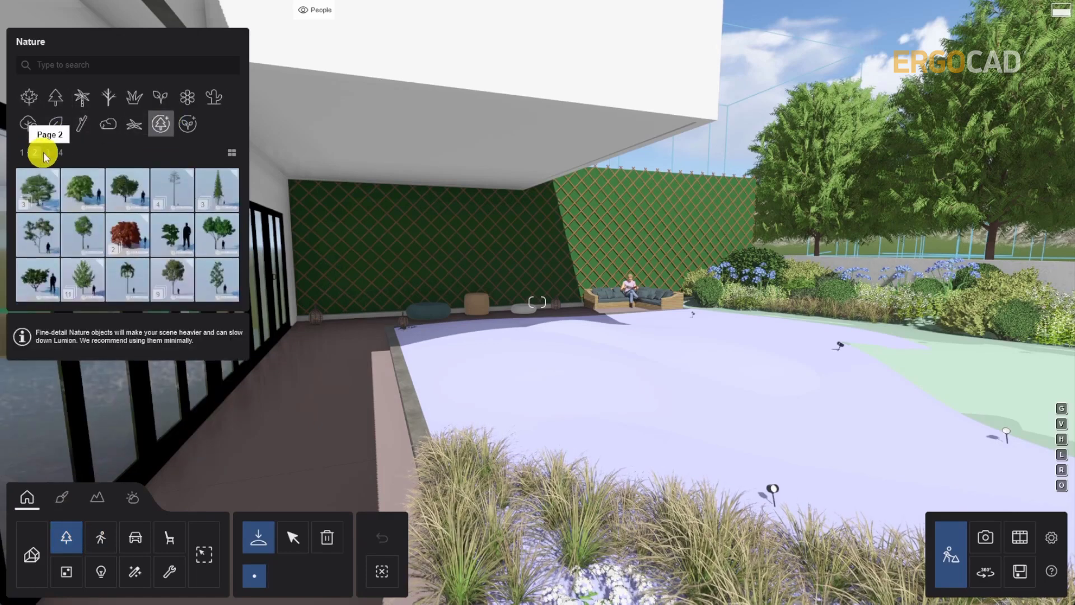
click(47, 156)
click(38, 191)
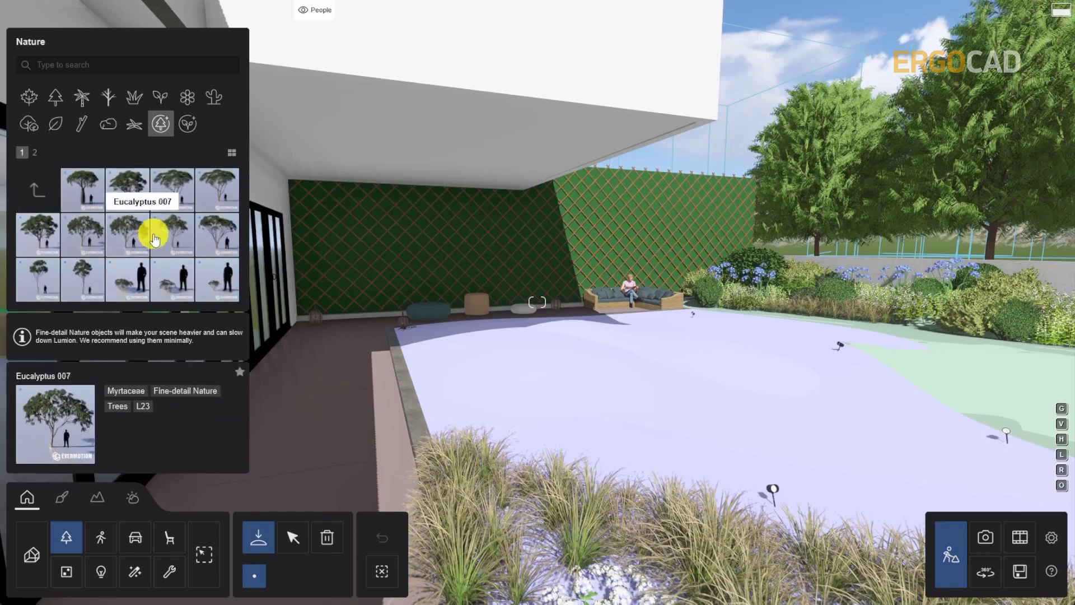
click(173, 233)
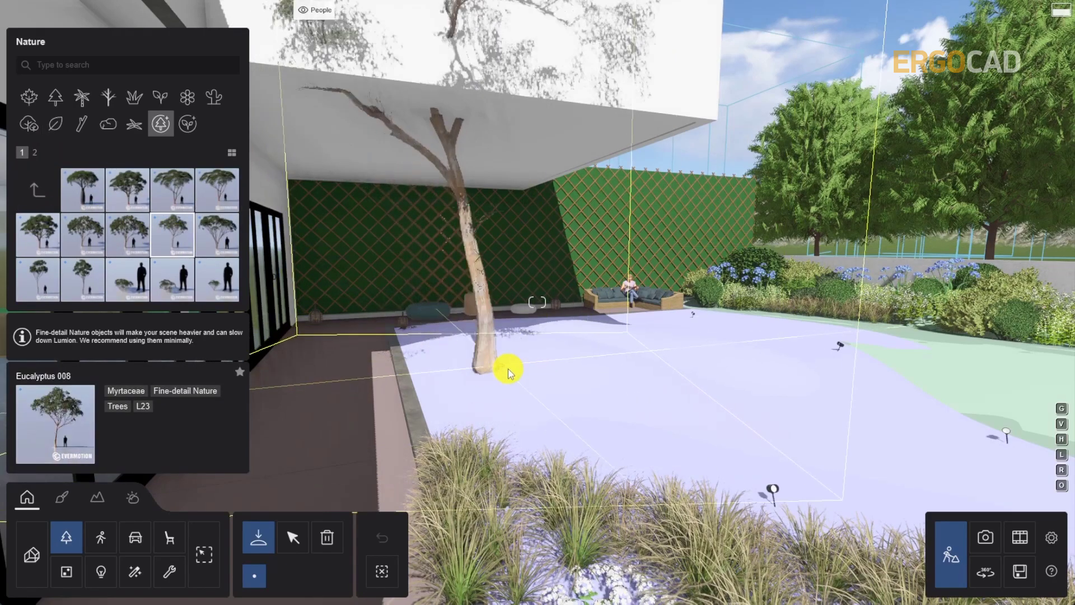
click(493, 367)
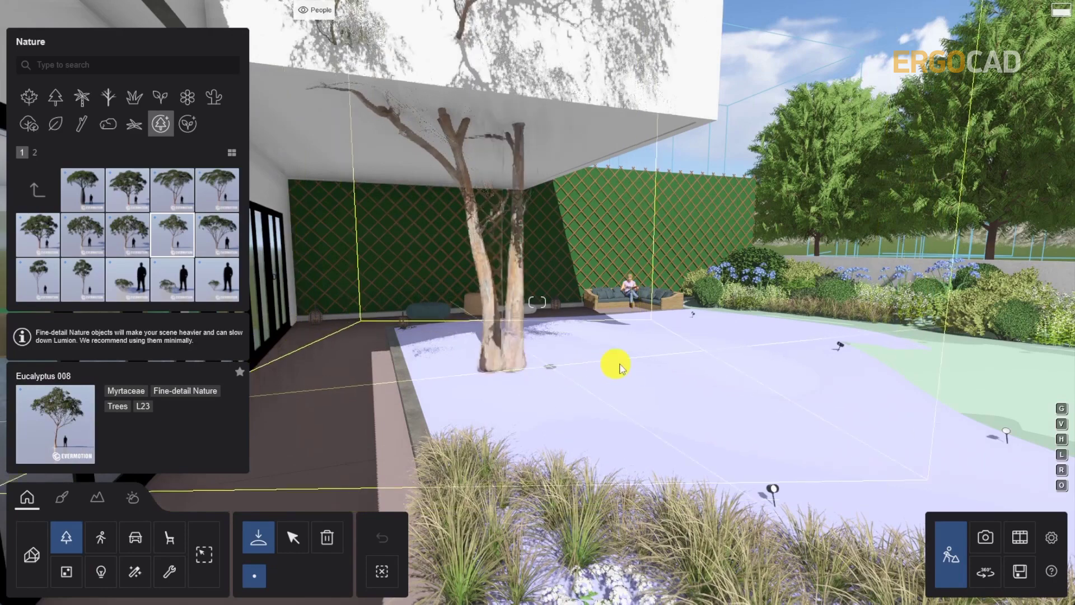
click(688, 354)
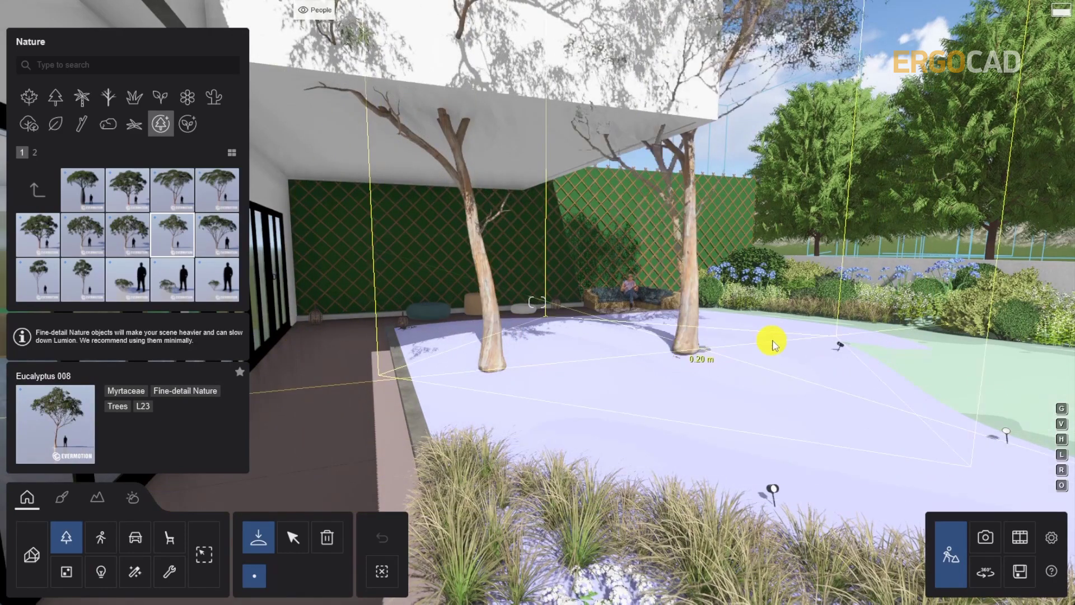
click(815, 342)
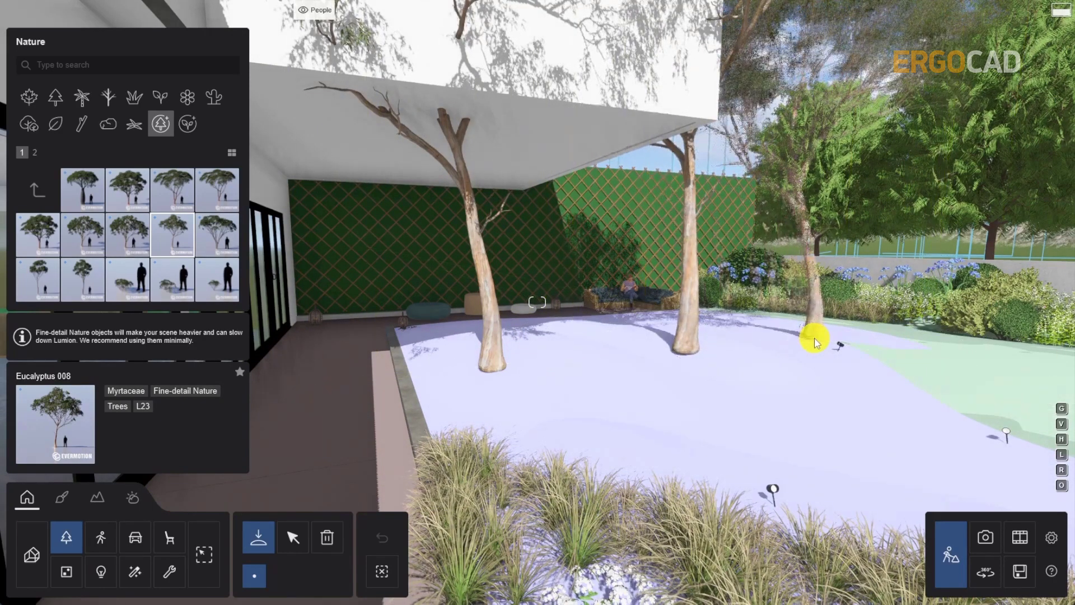
- Select all three eucalyptus trees and move them behind the trellis wall, to about X 22.9 m and Z -7.1 m
click(290, 541)
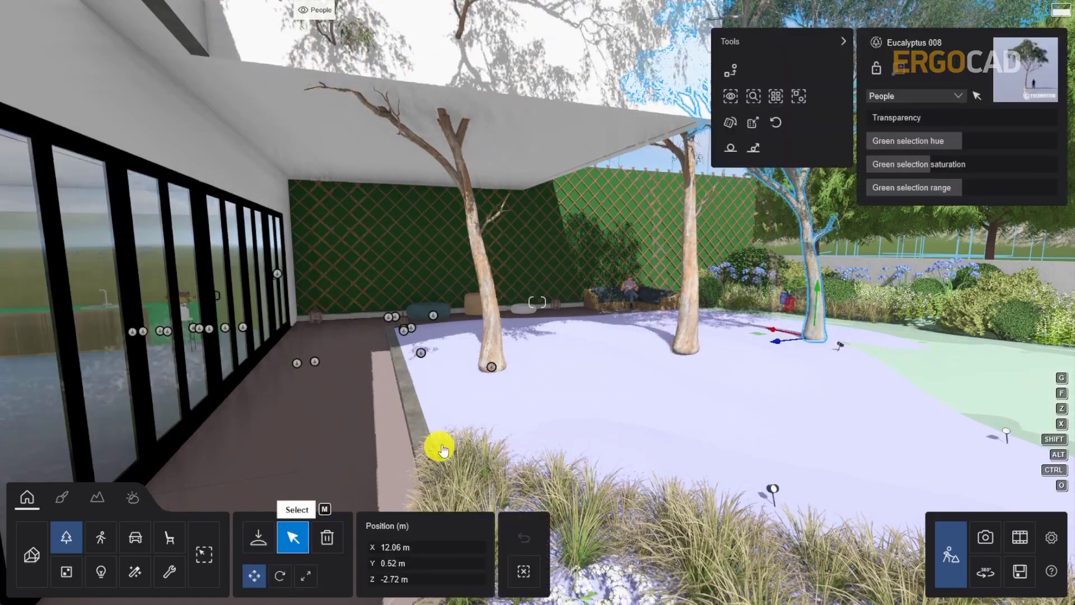
click(687, 353)
ctrl+click(479, 373)
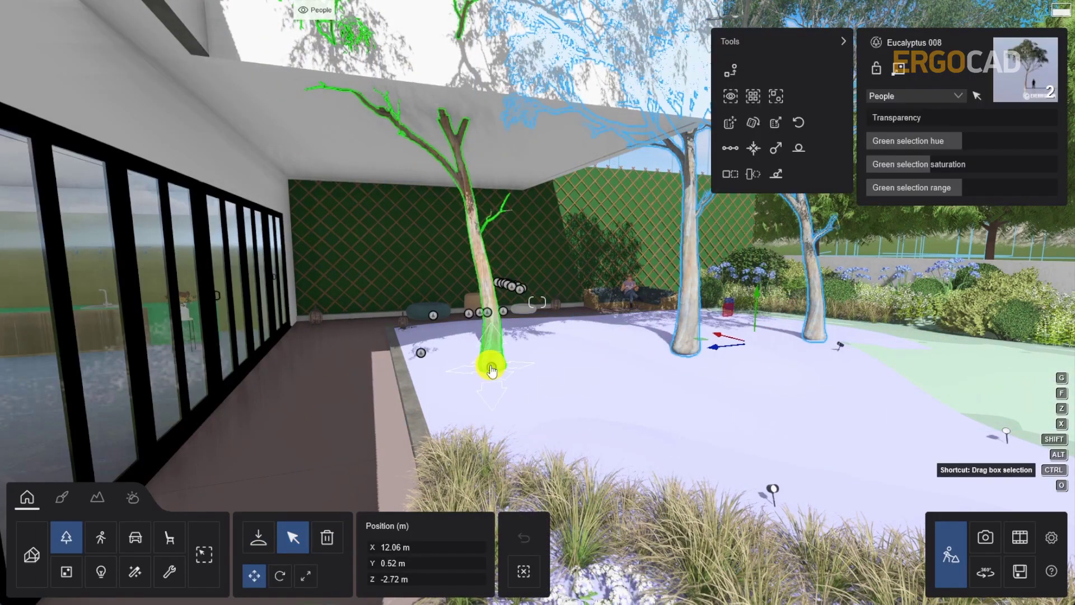
drag(652, 345, 500, 292)
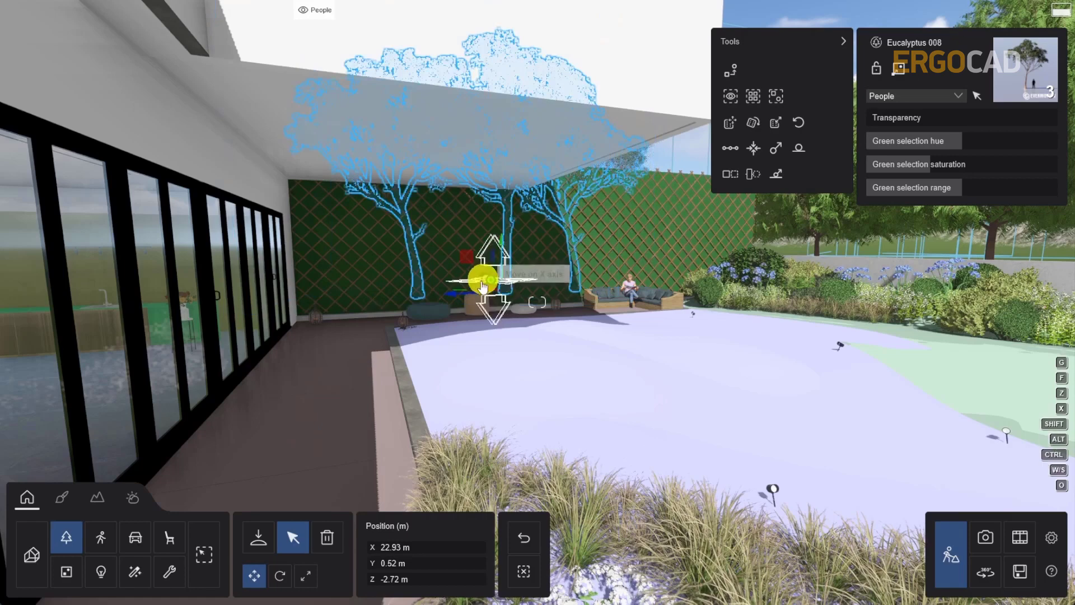
drag(452, 283, 559, 298)
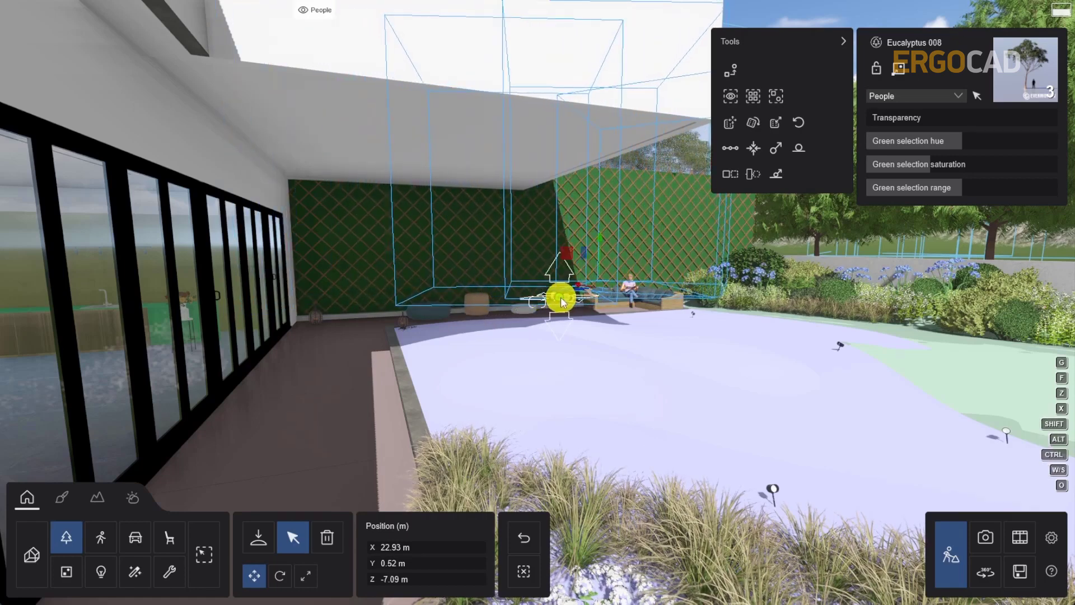
- Assign the three selected eucalyptus trees to the Trees layer and clear the selection
right_drag(560, 298, 812, 168)
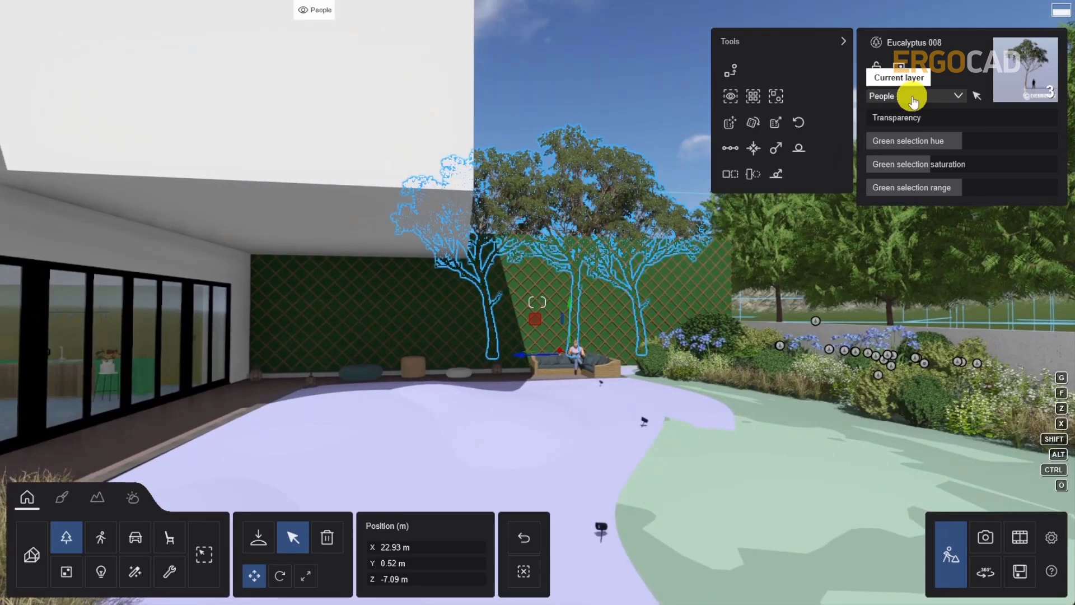
click(913, 101)
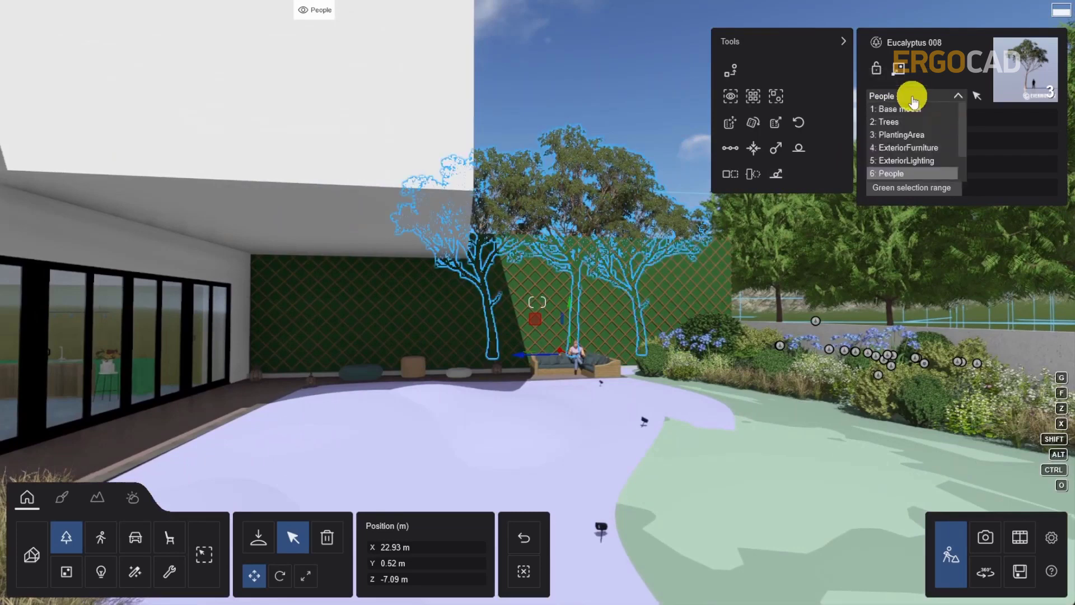
click(898, 123)
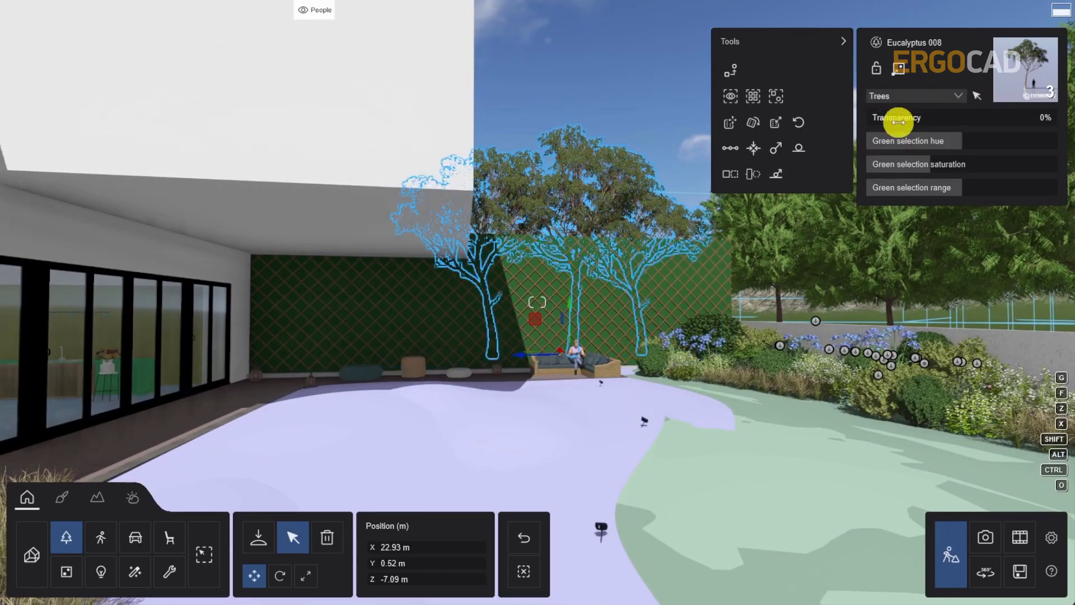
click(523, 571)
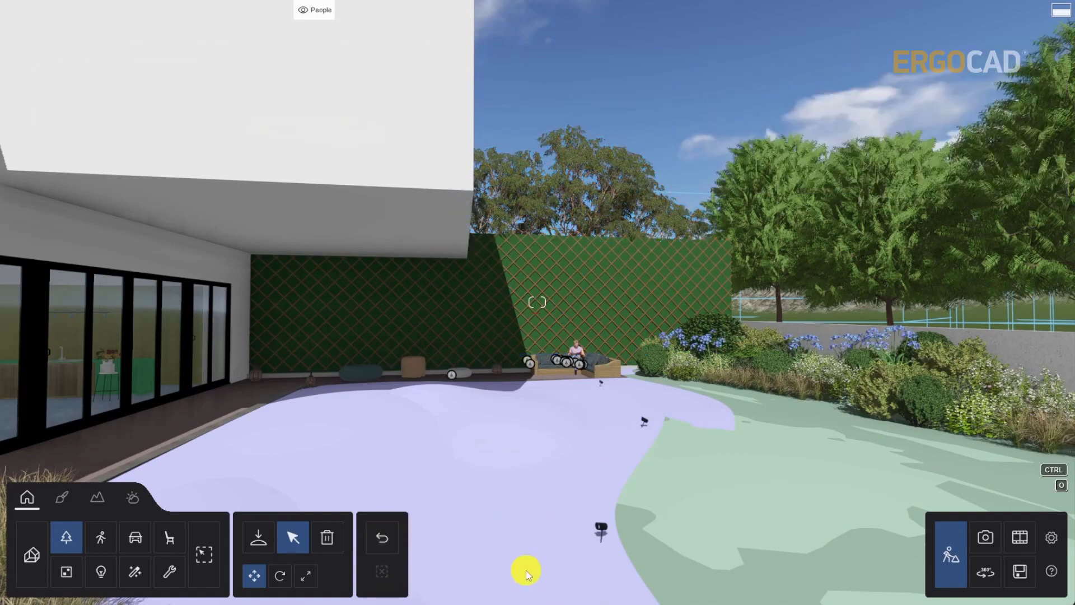
key(s)
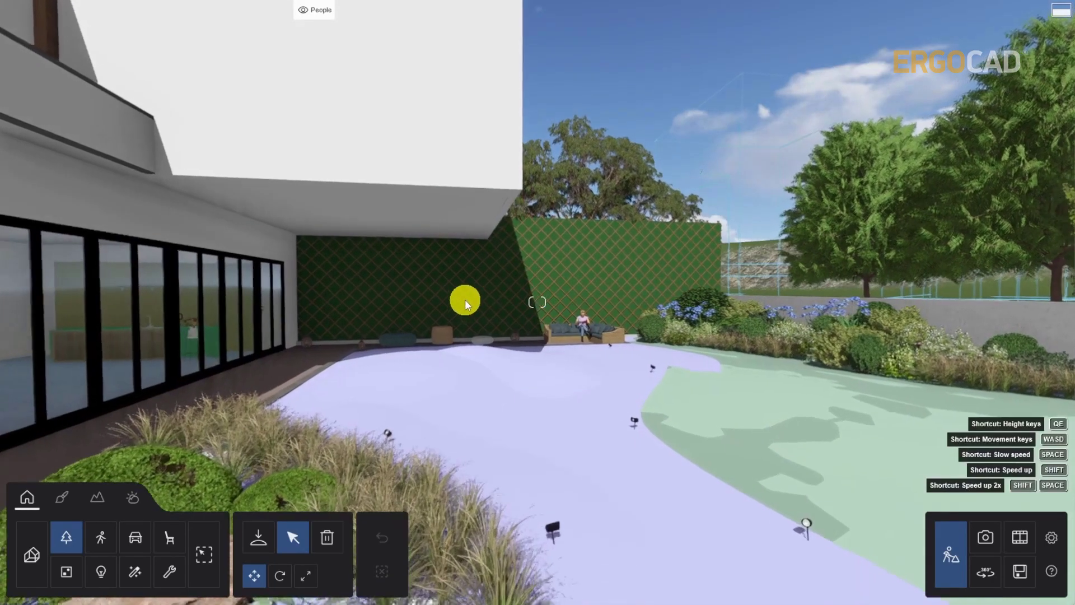
key(w)
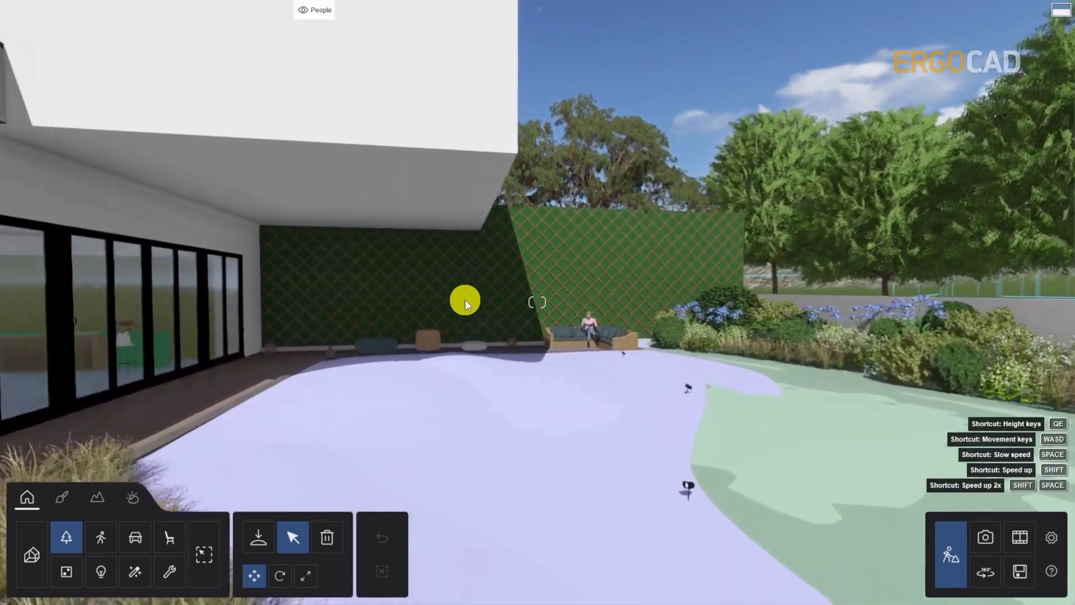
key(w)
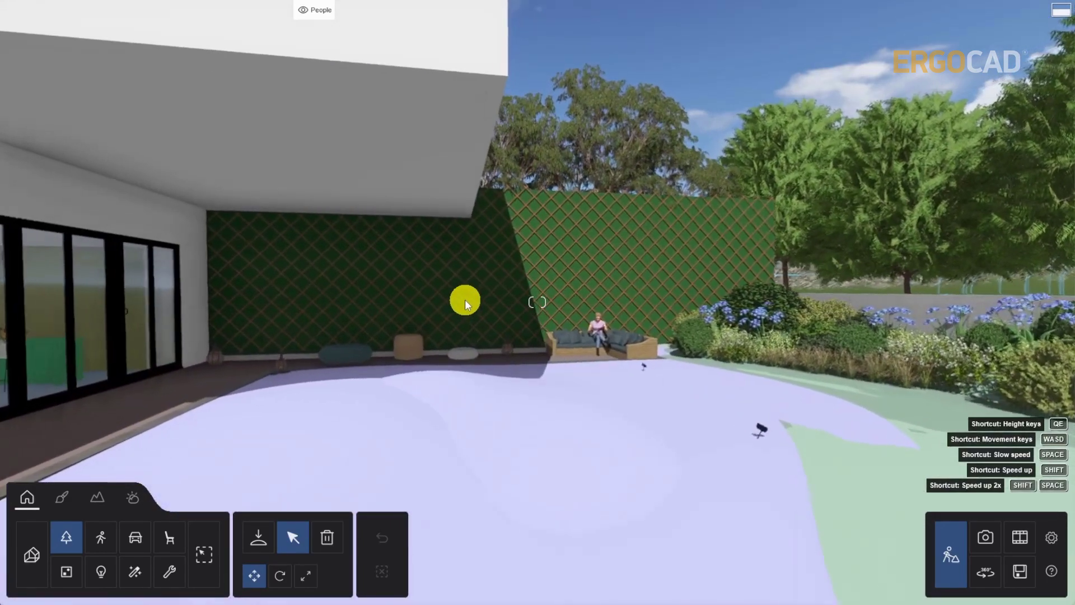
key(w)
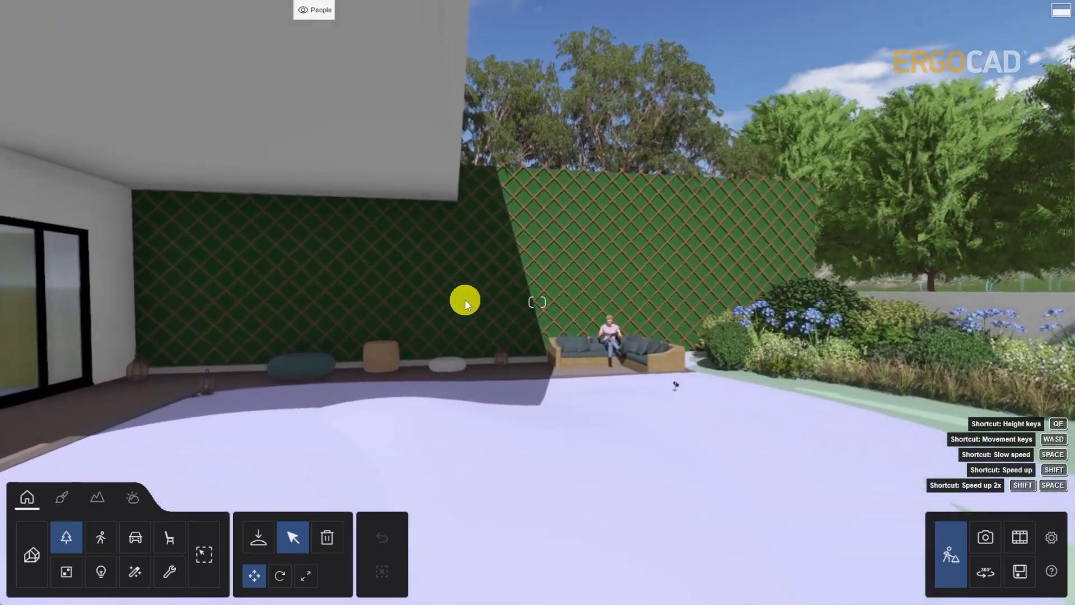
- Apply a pale brick material from the second page of Stone > Bricks to the Material-Wall_Foliage surface behind the trellis
key(w)
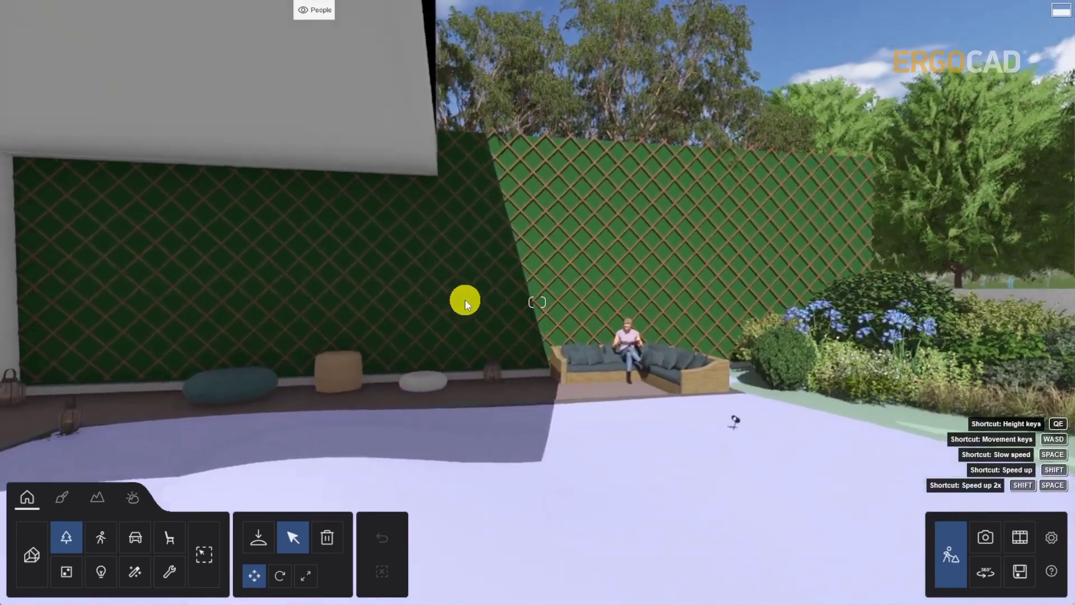
key(w)
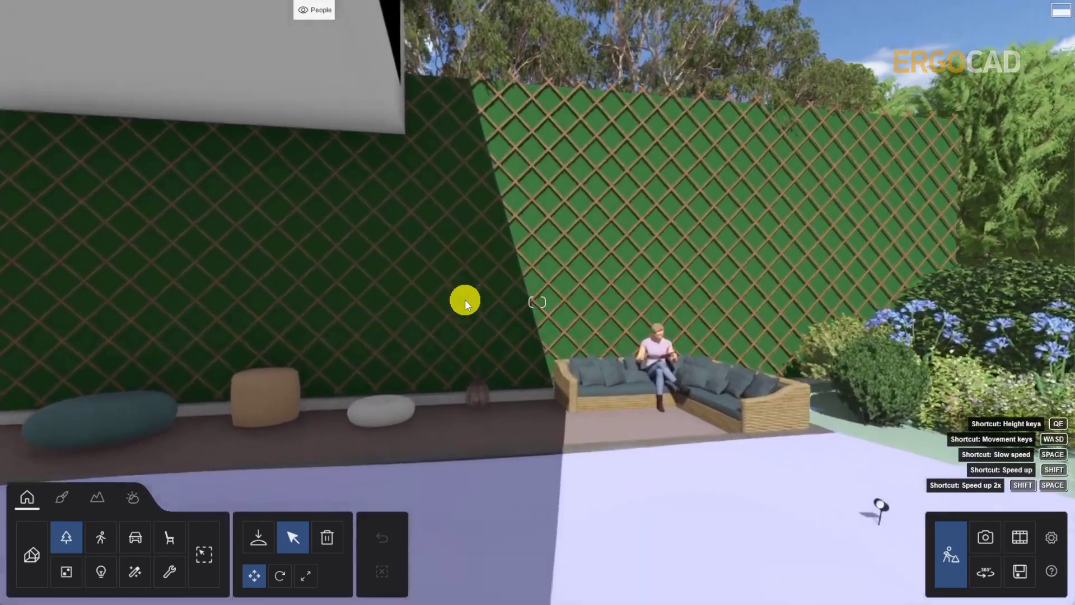
key(w)
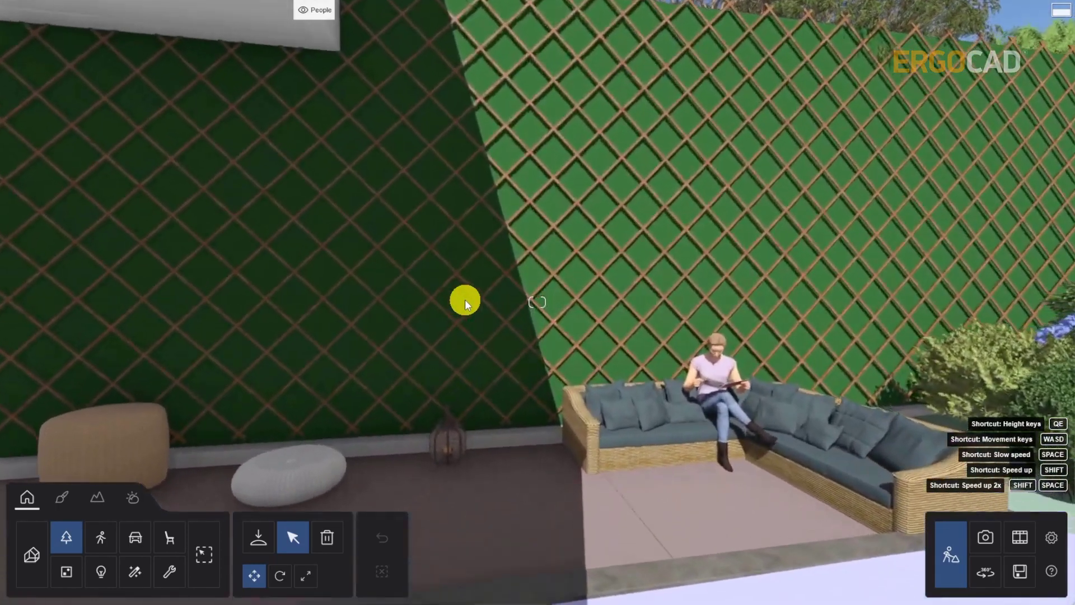
click(464, 303)
click(61, 498)
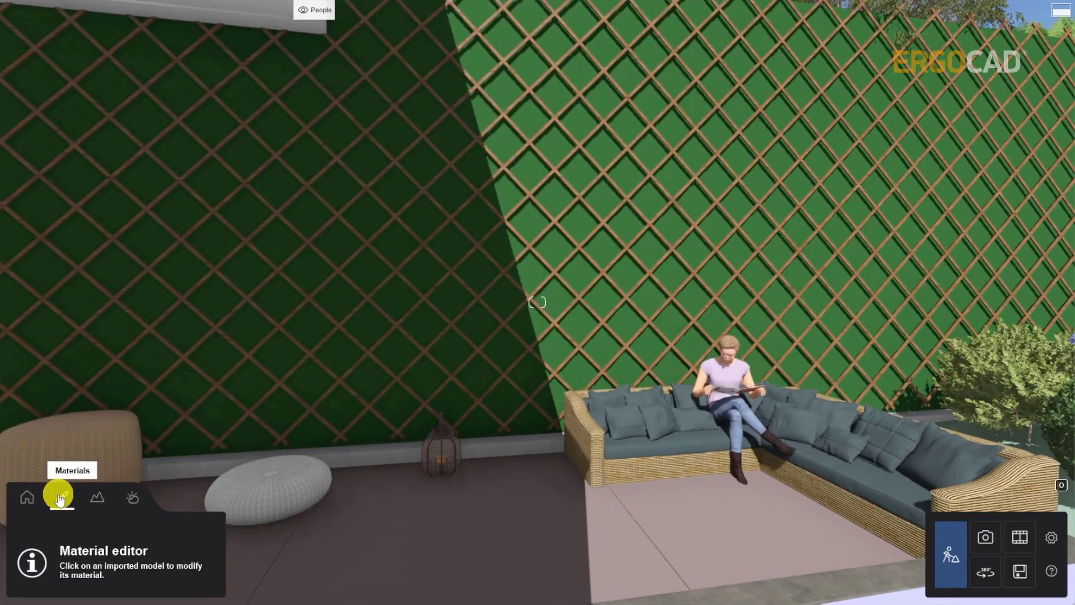
click(576, 175)
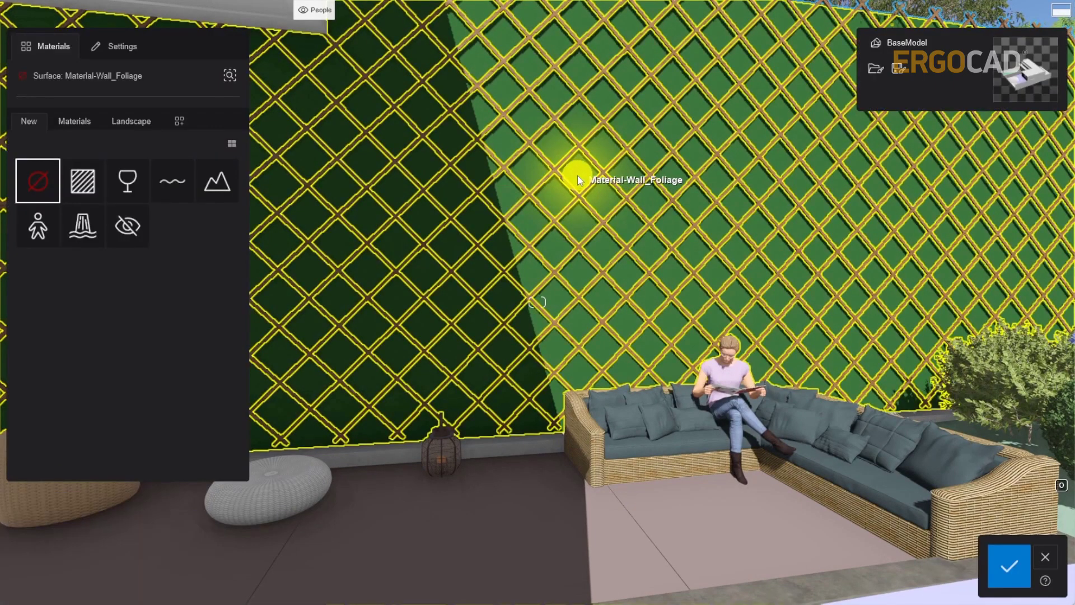
click(78, 123)
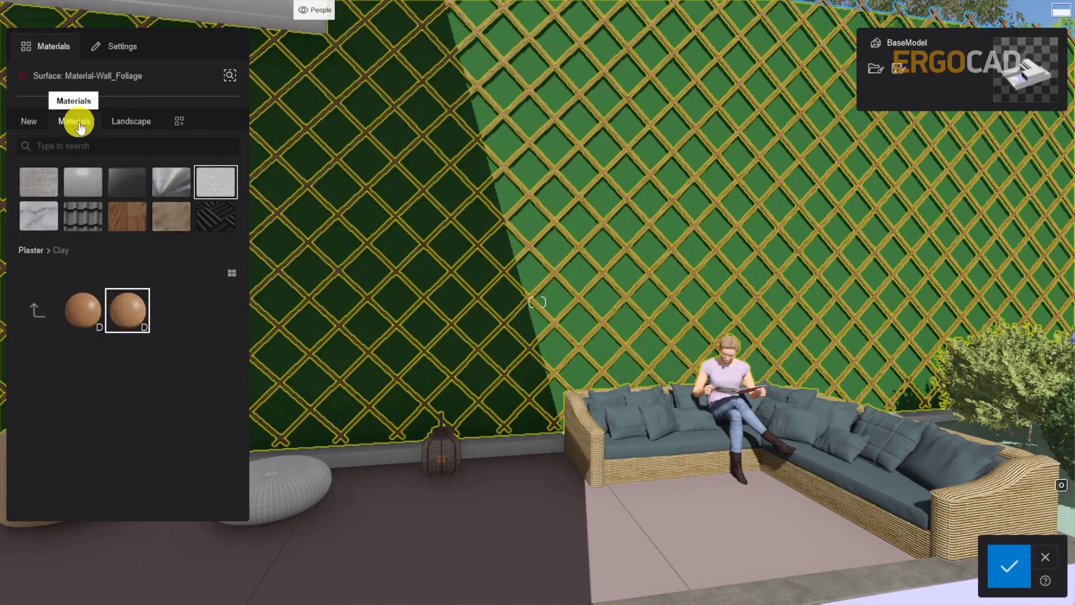
click(39, 224)
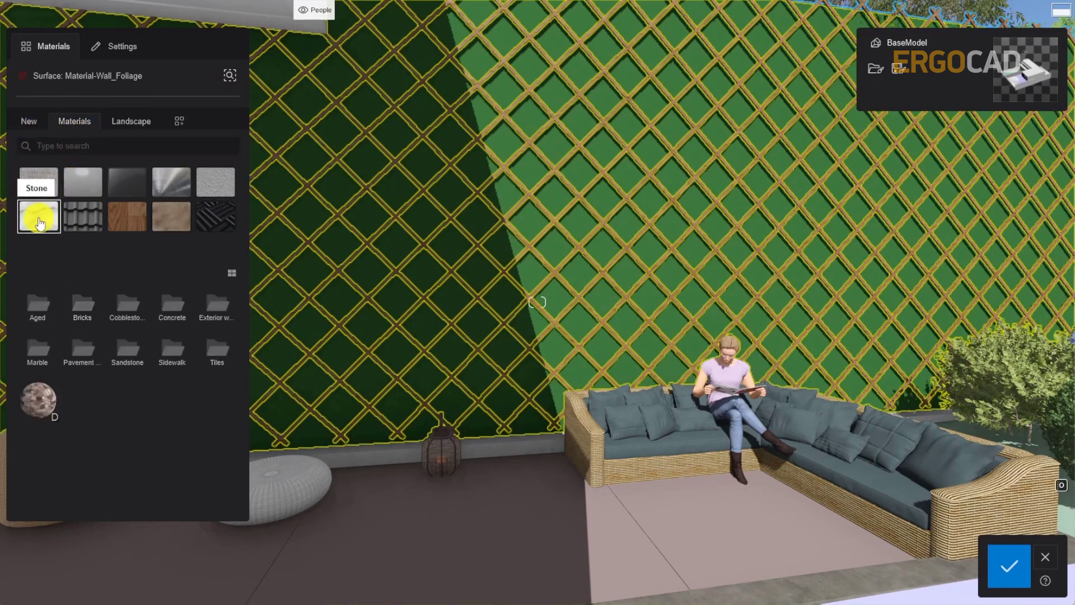
click(85, 306)
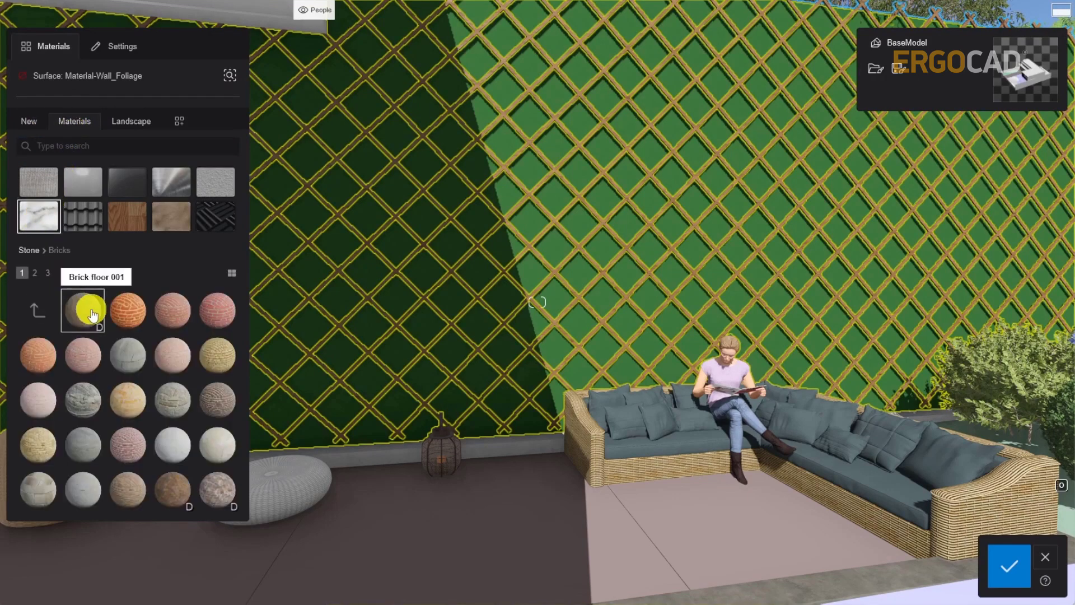
click(34, 272)
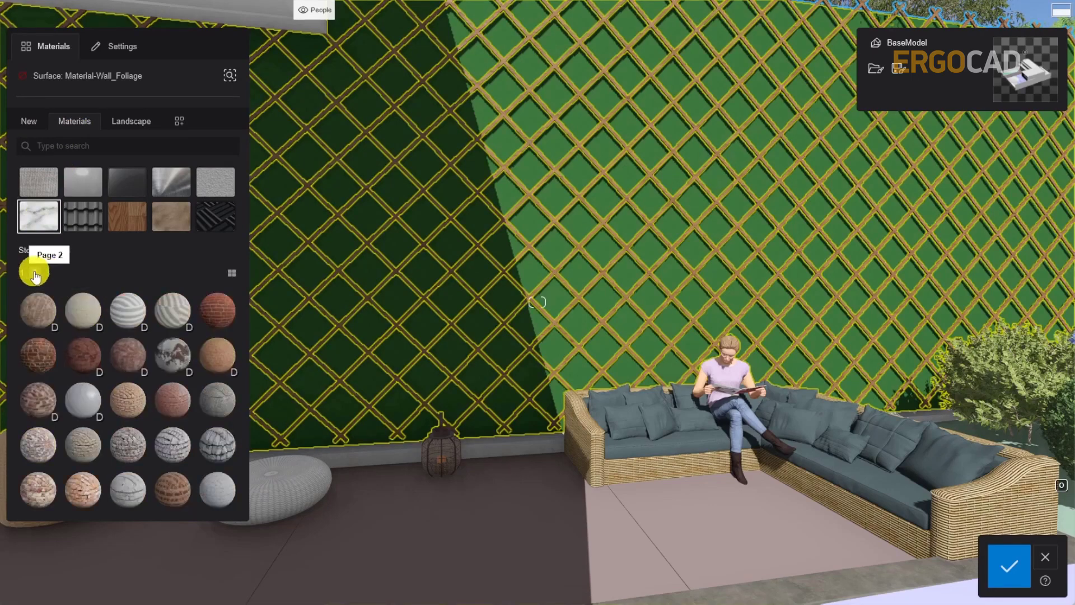
click(79, 315)
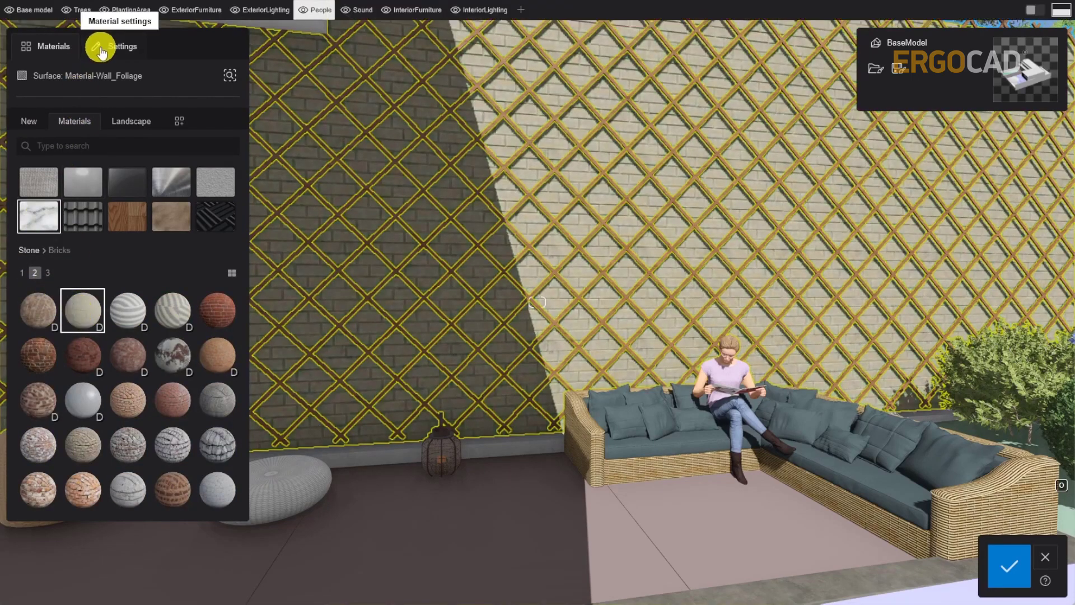
- Change the brick wall material's color to dark grey and reduce its texture strength to a little over half
click(102, 52)
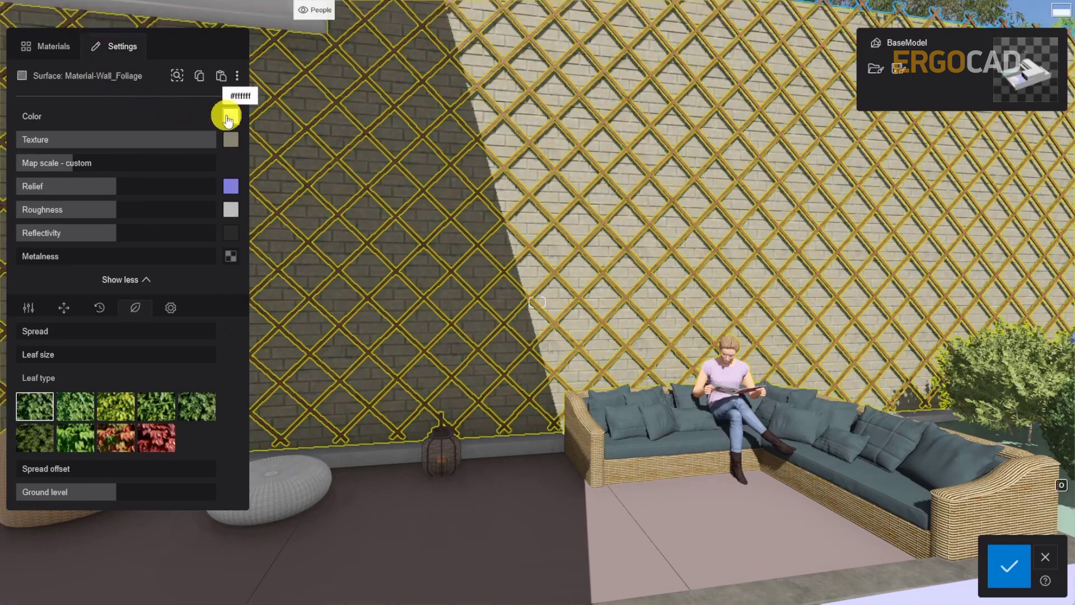
click(228, 116)
drag(253, 178, 249, 184)
drag(200, 140, 134, 140)
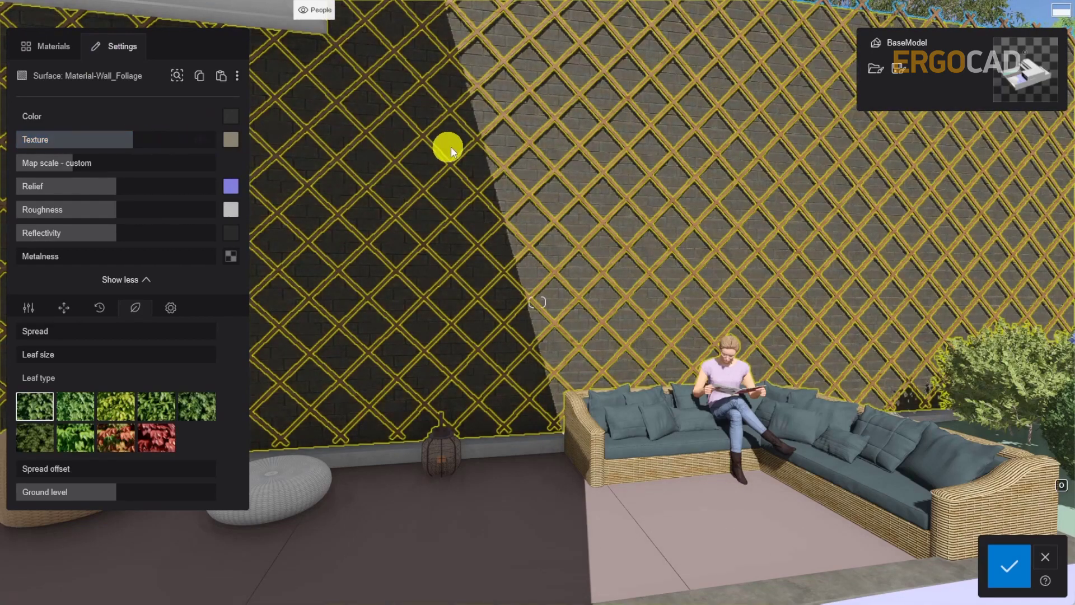
- Cover the Material-Wood_2 trellis with climbing foliage by raising its leaf spread to nearly the maximum
click(526, 142)
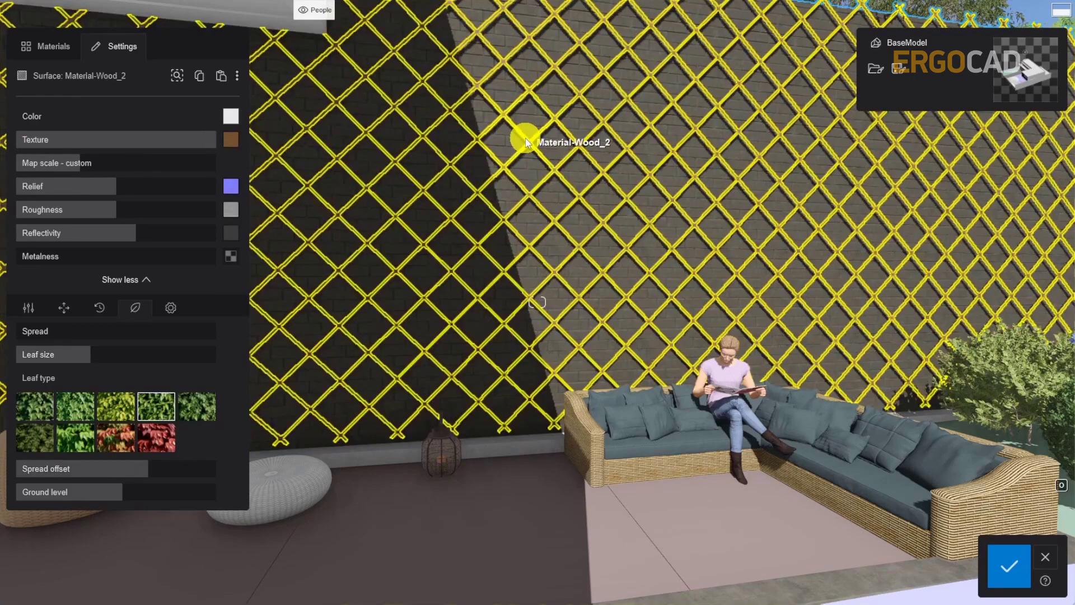
scroll(579, 254, up, 5)
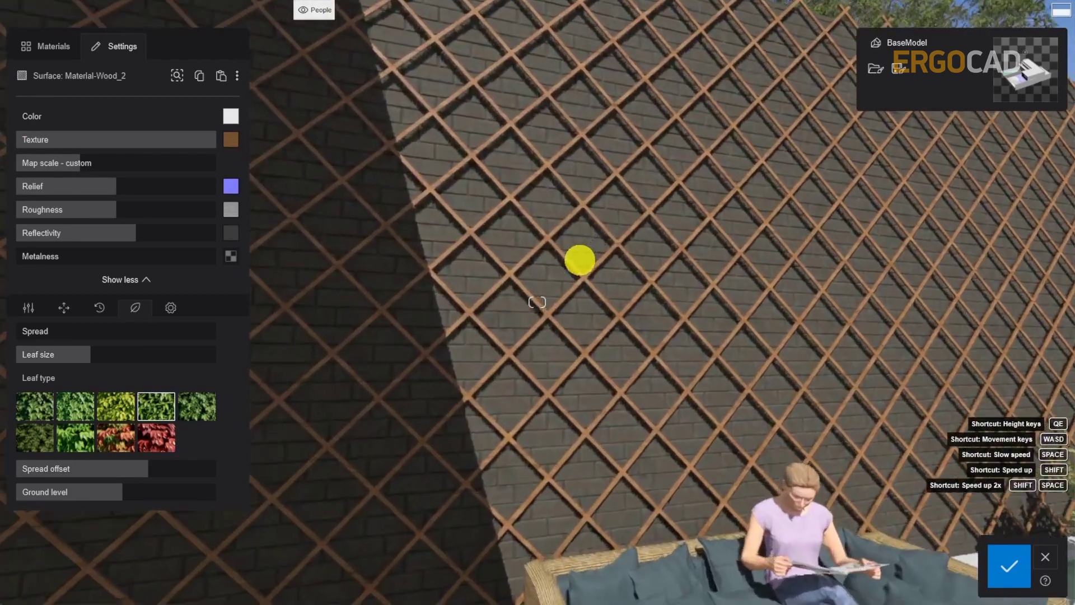
right_drag(579, 260, 580, 259)
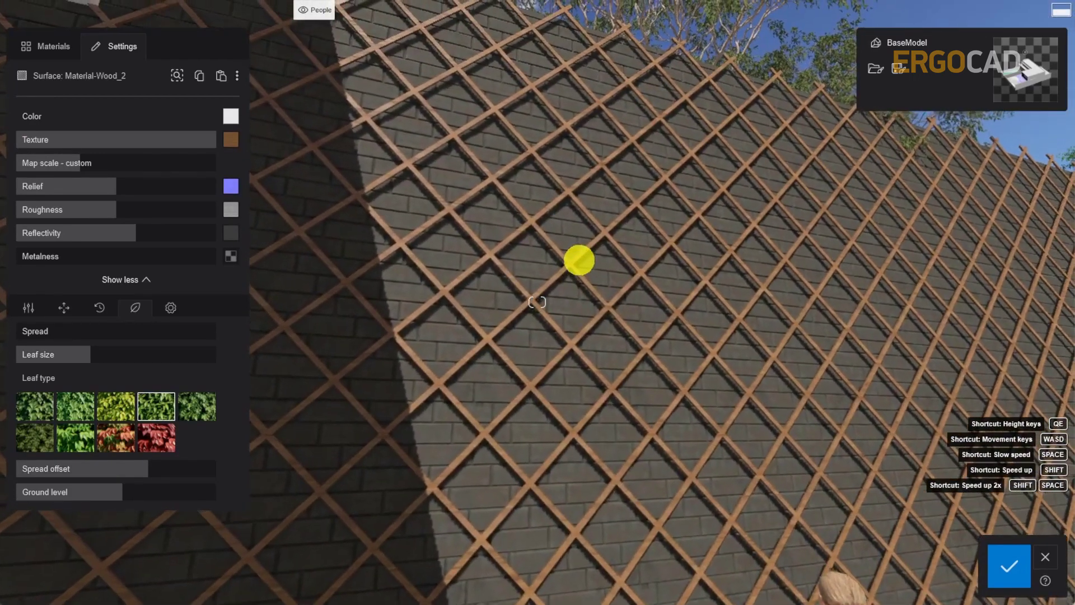
drag(41, 327, 193, 337)
drag(623, 371, 513, 497)
key(s)
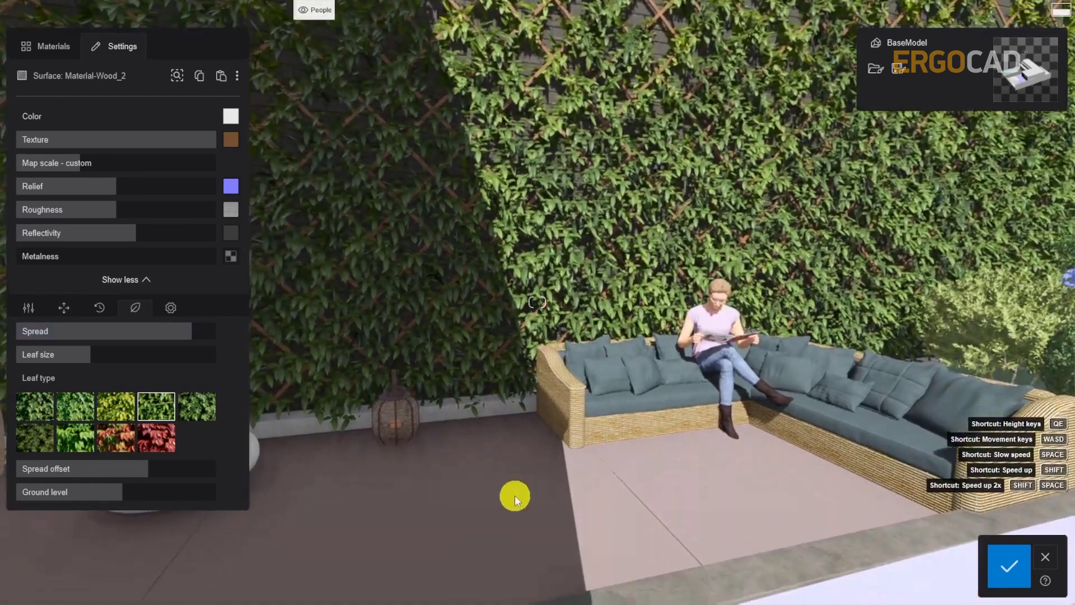
- Load Concrete032_4K_Color as the texture of the terrace's Material-Pavement surface and increase its map scale
click(511, 502)
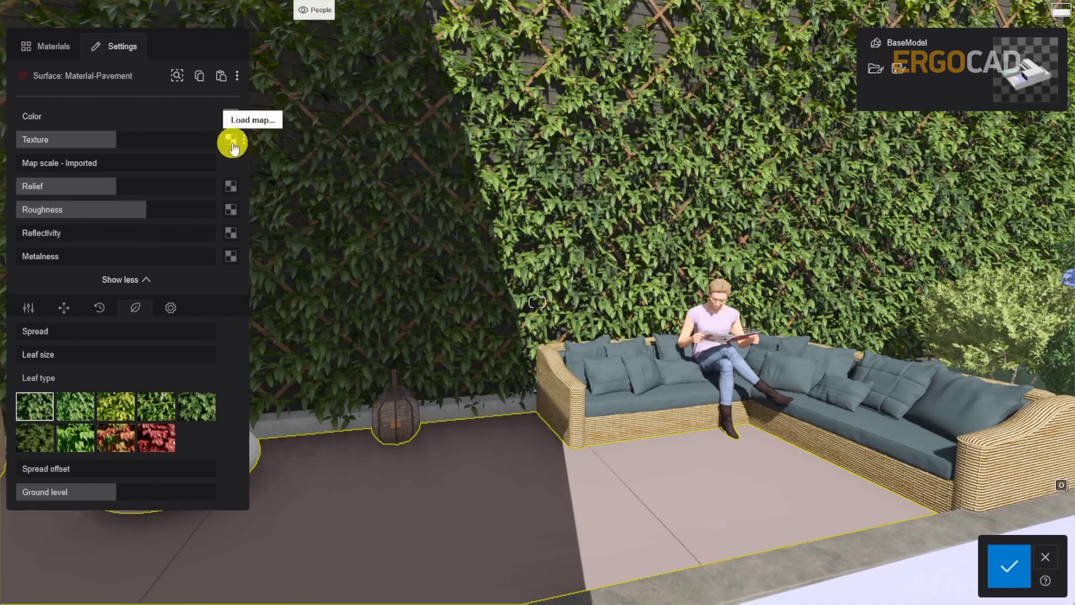
click(232, 144)
double_click(216, 102)
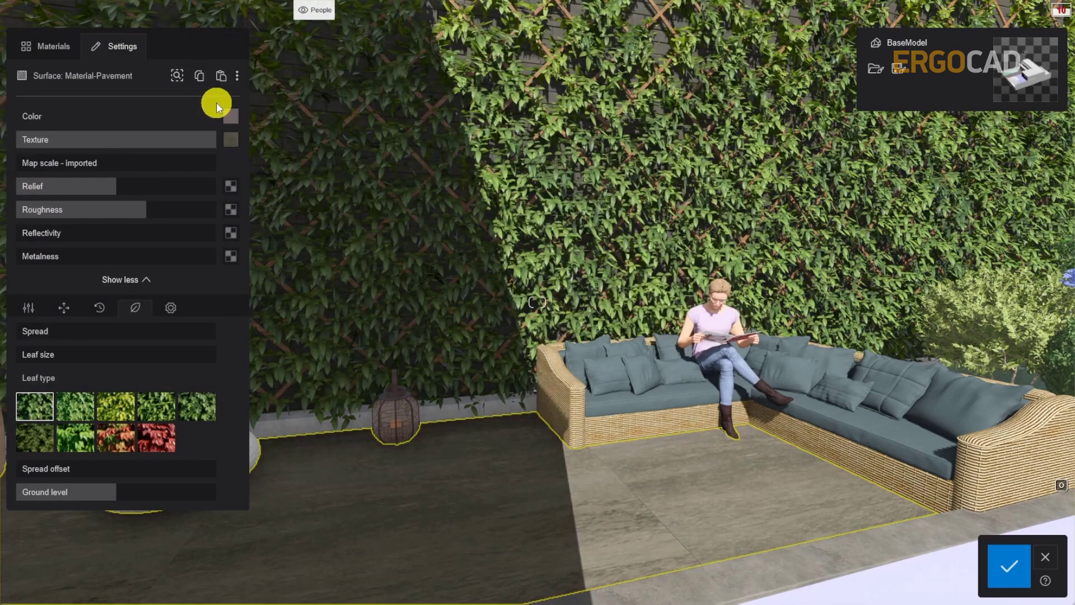
drag(34, 163, 91, 166)
- Load Concrete032_4K_NormalDX as the pavement's relief map and Concrete032_4K_Roughness as its roughness map
click(231, 187)
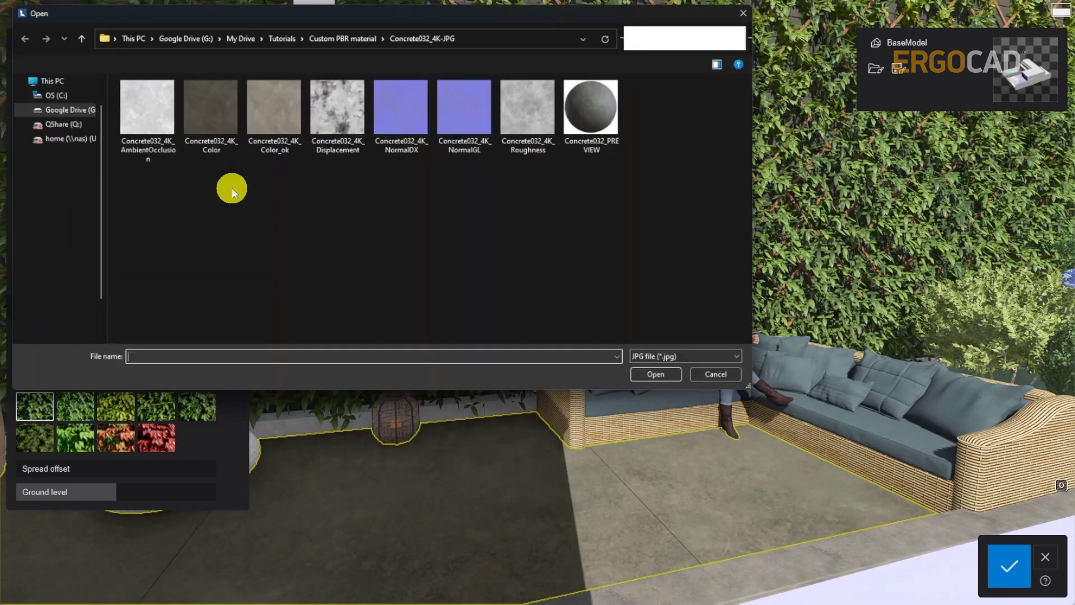
double_click(413, 125)
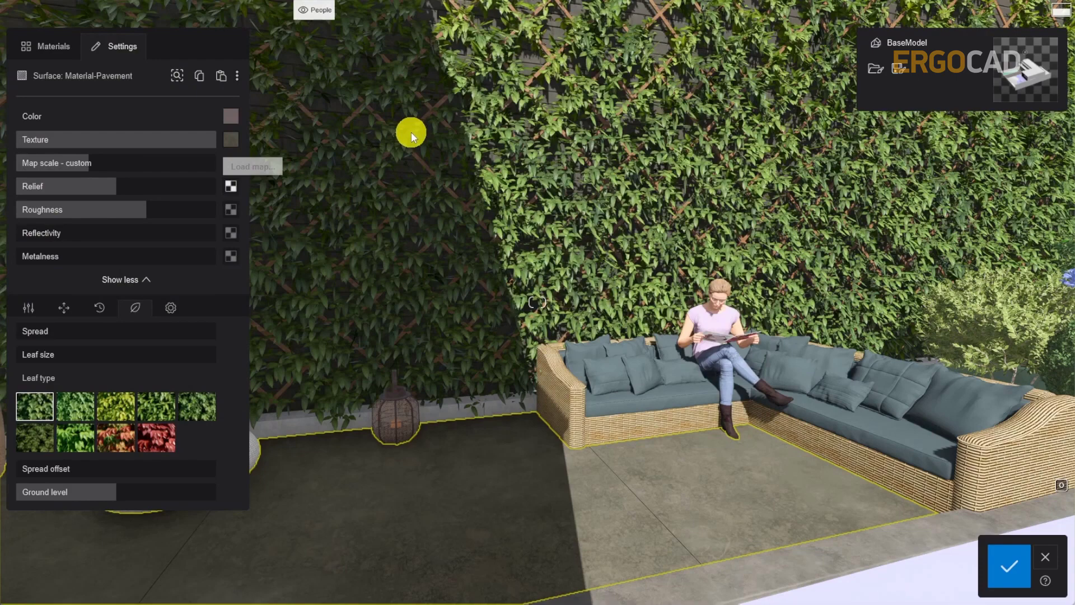
click(231, 210)
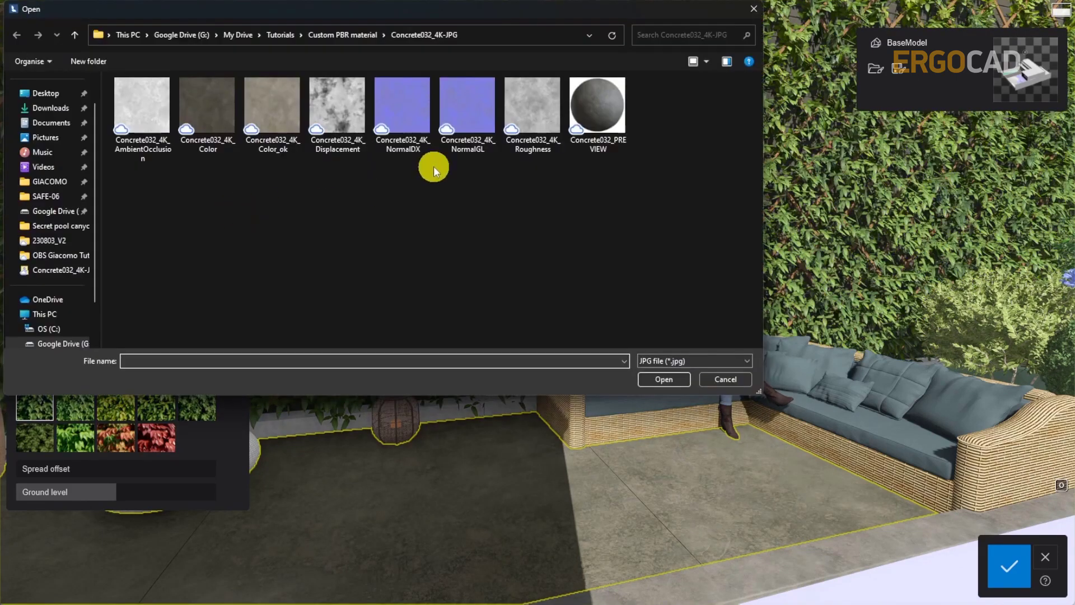
double_click(533, 112)
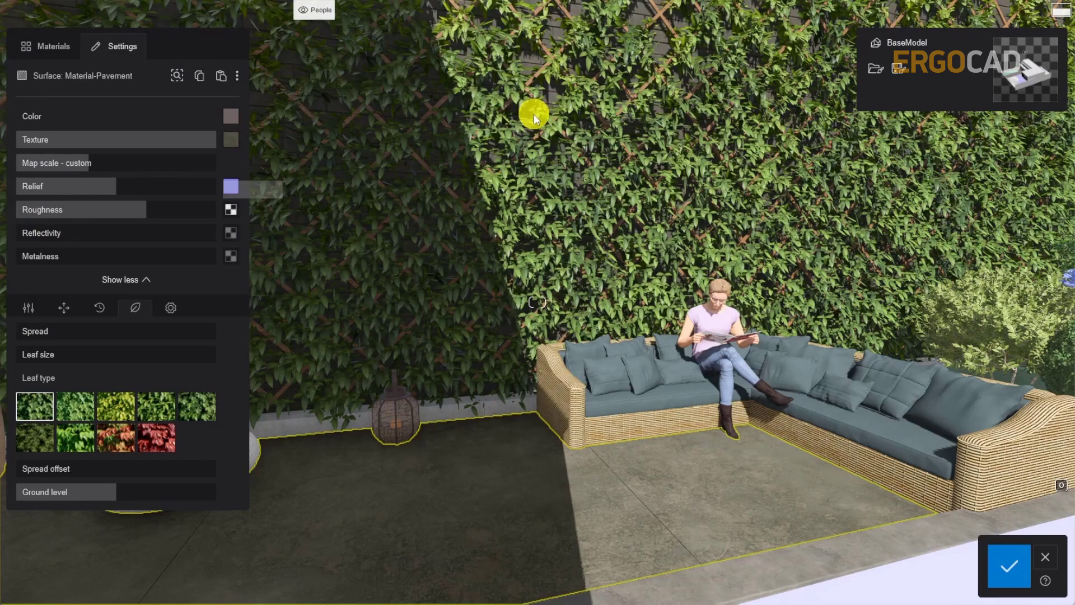
- Load Concrete032_4K_Displacement as the pavement's displacement map, fine-tune its relief and roughness, and save the material edits
click(28, 307)
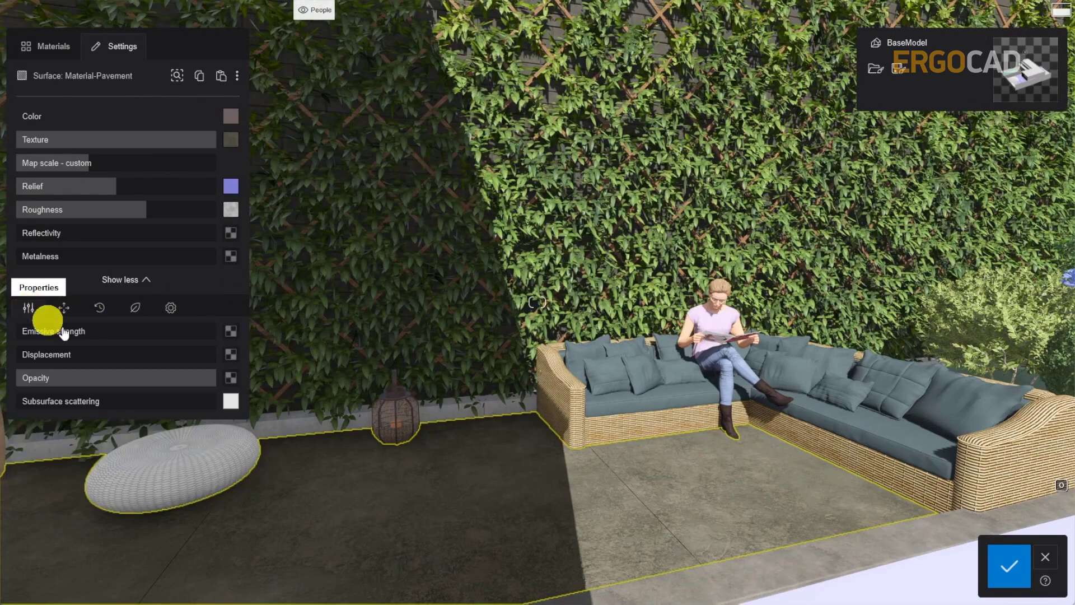
click(231, 353)
double_click(346, 127)
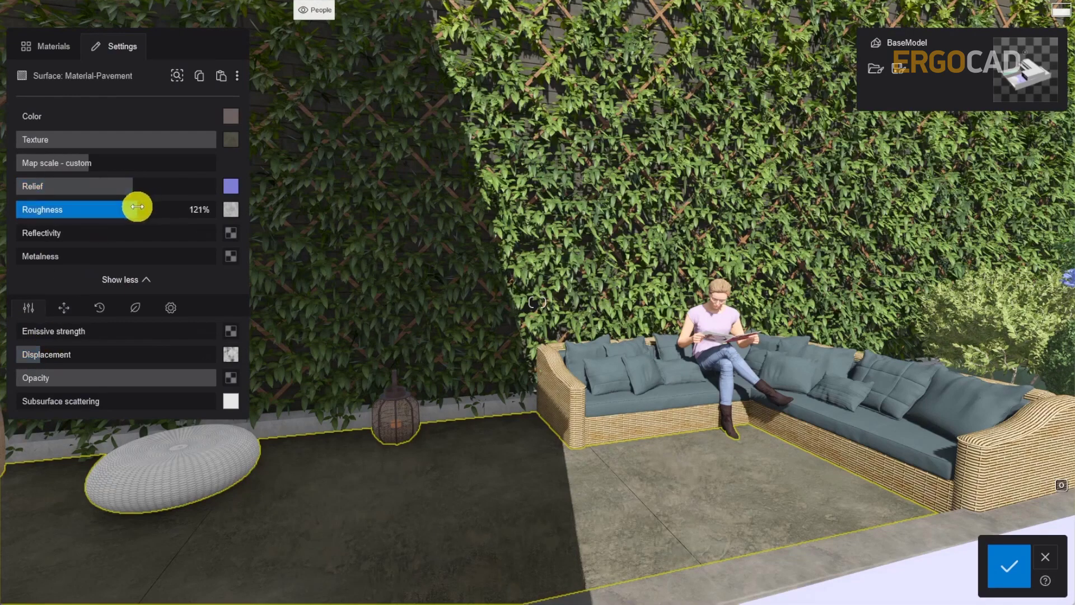
click(1011, 566)
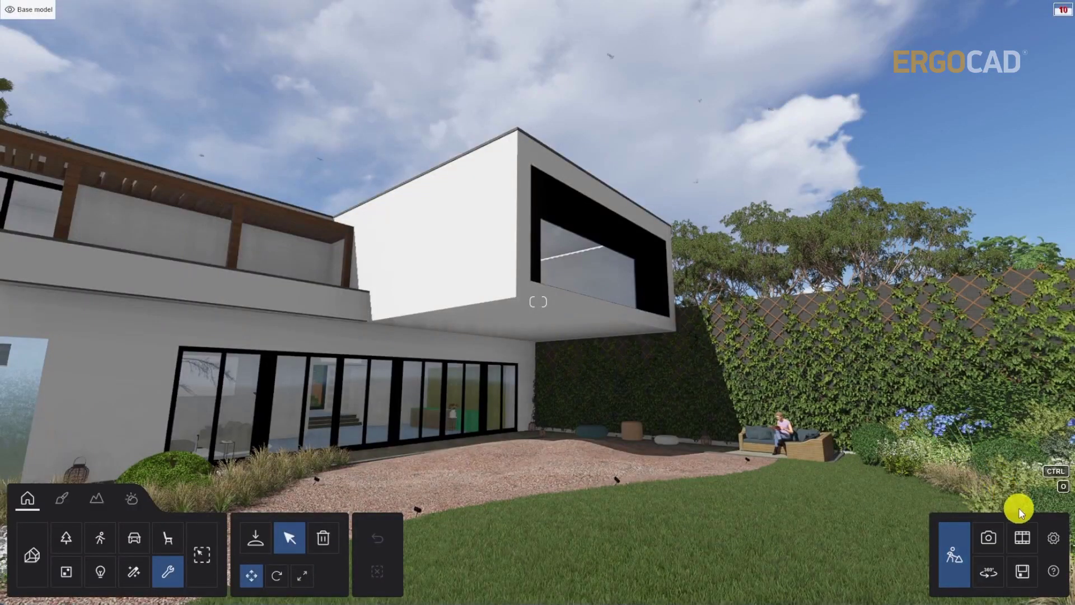
- Switch to the movie clips and load the saved effects file Tutorial effects.lme onto clip 1
click(1022, 538)
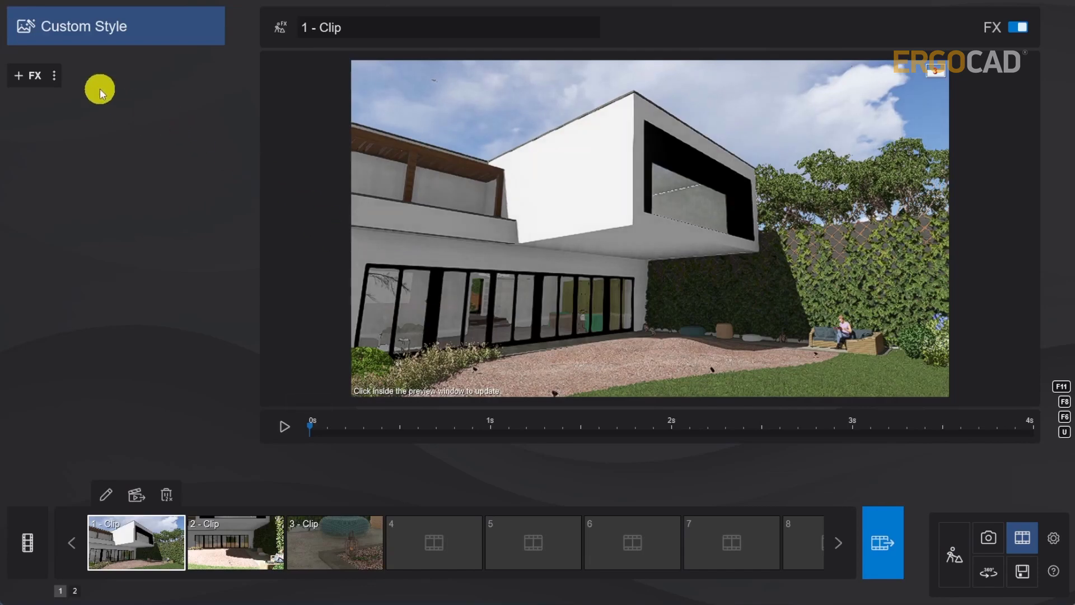
click(55, 75)
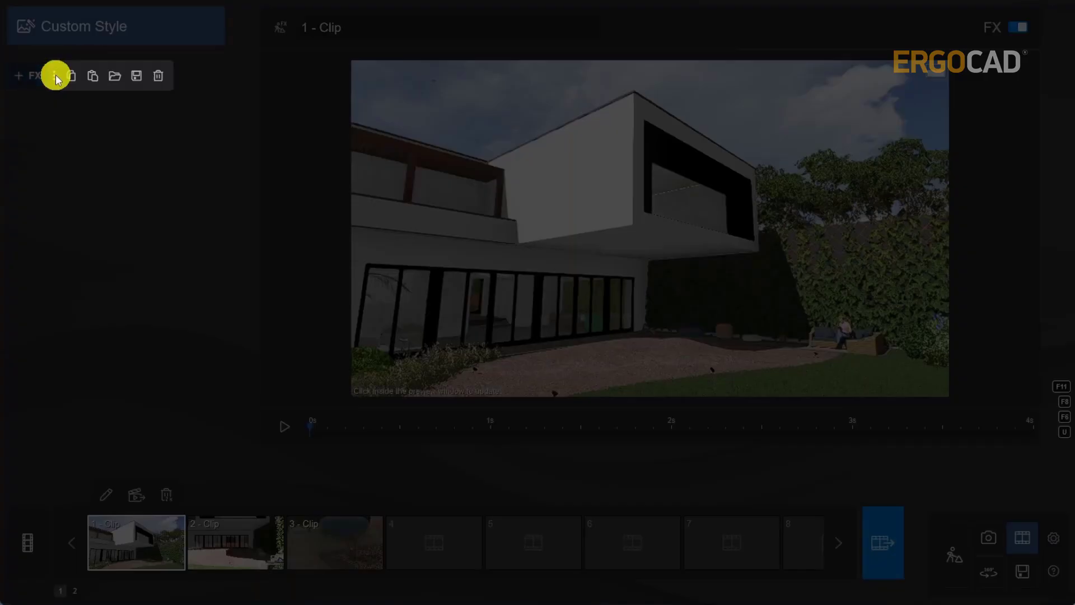
click(115, 75)
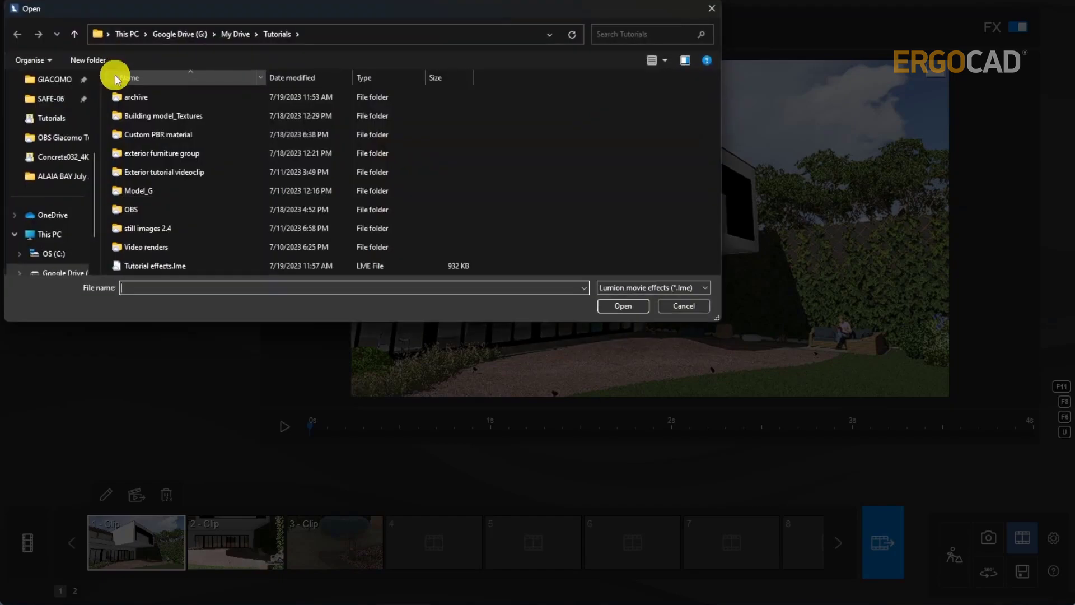
double_click(163, 265)
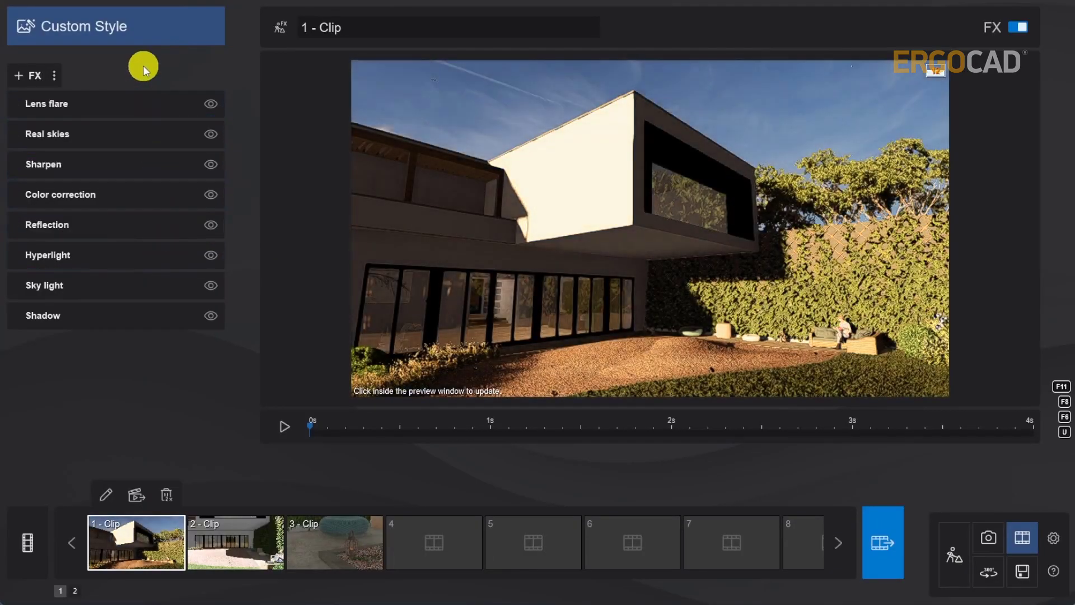
- Enable Speedray in clip 1's Reflection effect and add reflection planes on the ground-floor glazing and the upper-floor window
click(112, 224)
click(197, 149)
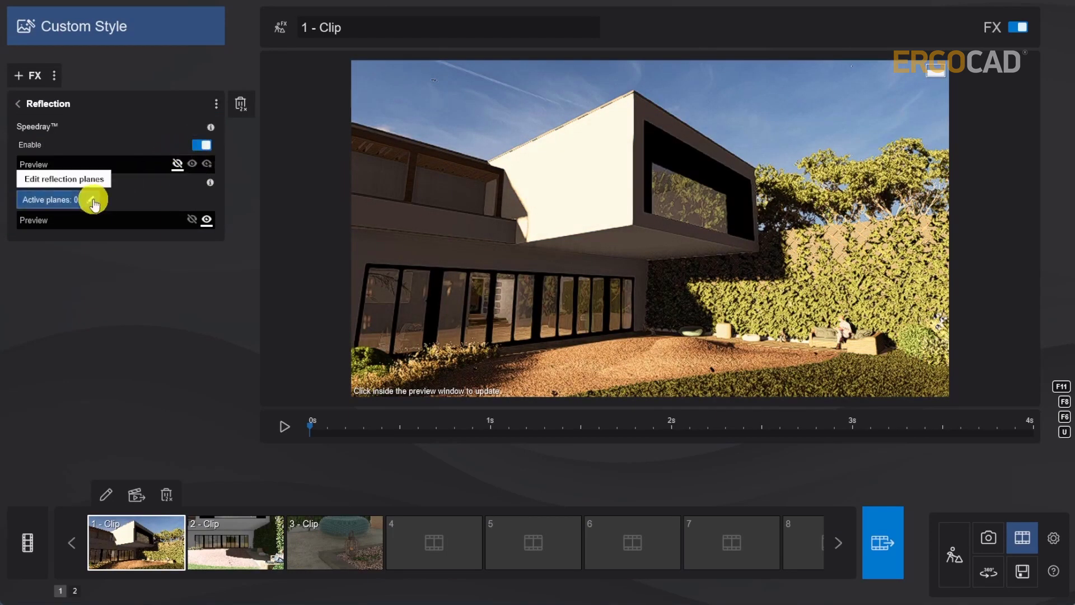
click(92, 200)
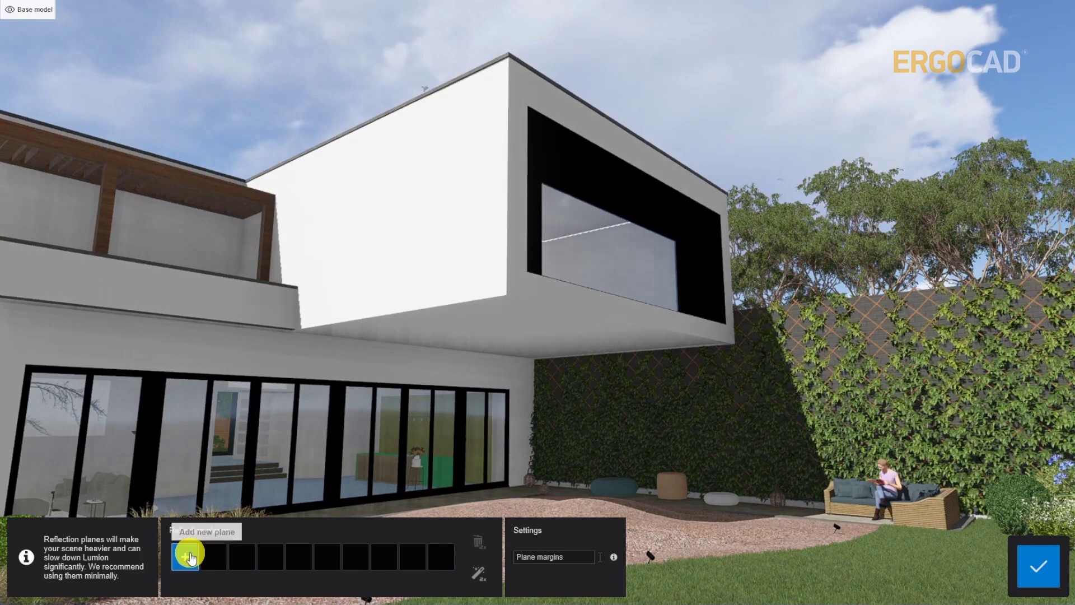
click(185, 556)
click(223, 438)
click(216, 557)
click(585, 255)
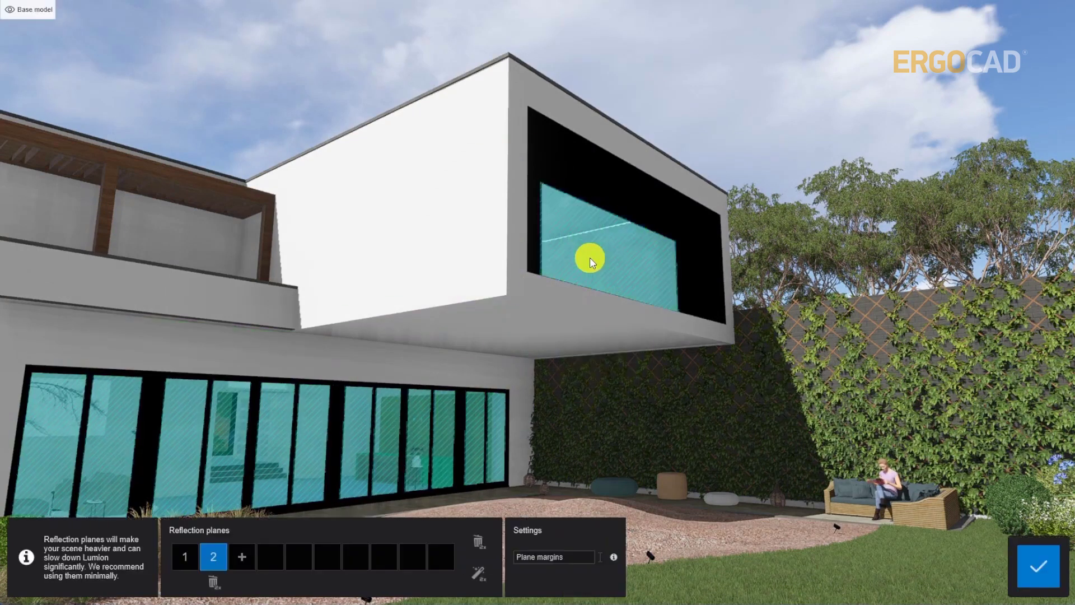
click(1047, 582)
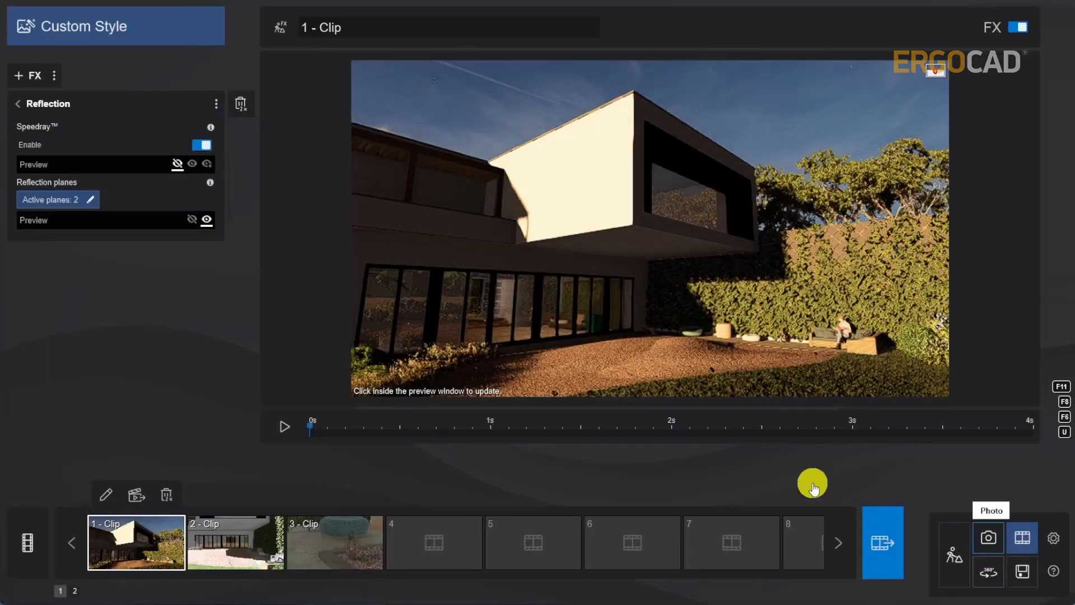
- Add the Depth of field camera effect to clip 1
click(42, 77)
click(29, 69)
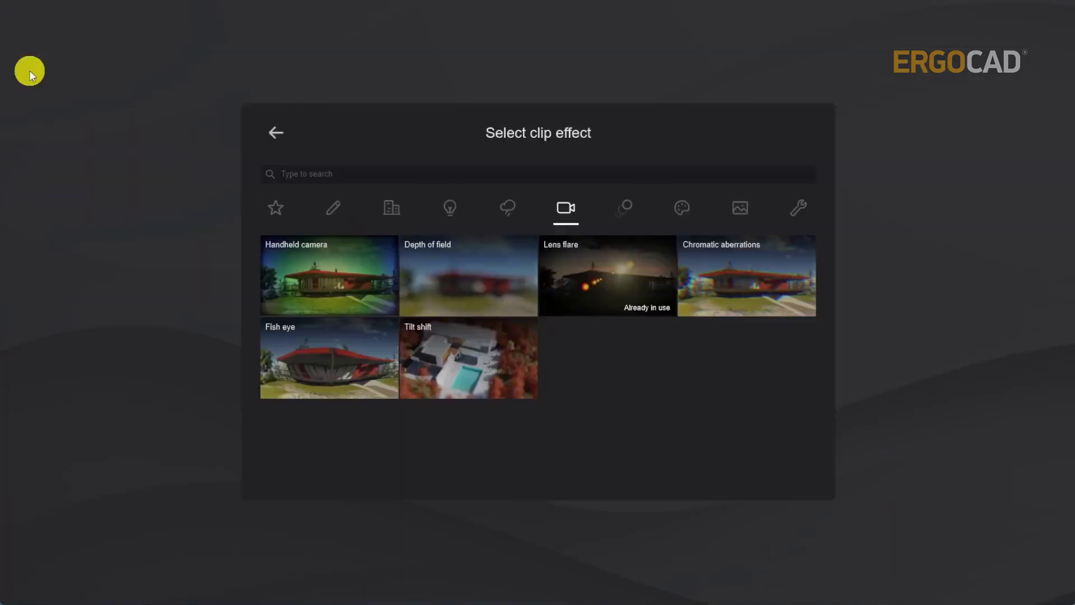
click(474, 277)
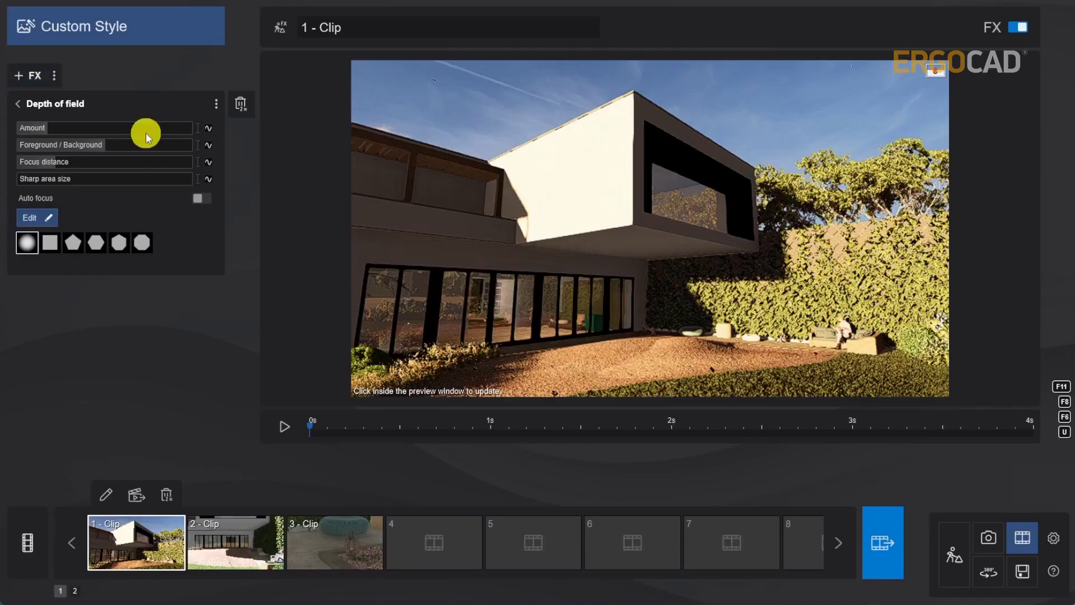
- Strengthen clip 1's Depth of field by raising Amount and Foreground / Background, and copy the clip's effects
drag(53, 130, 119, 132)
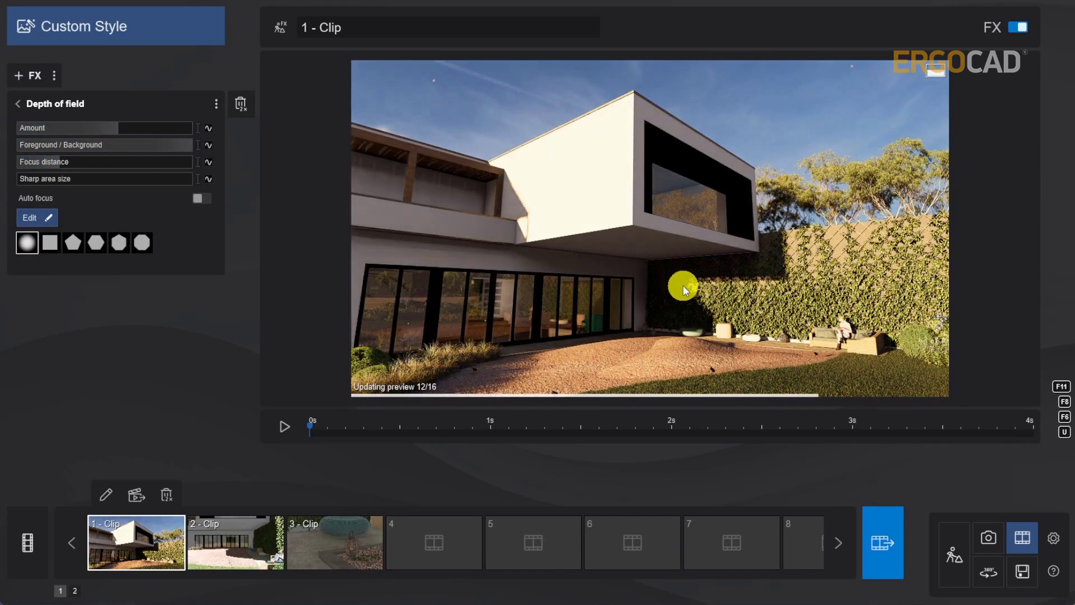
click(14, 102)
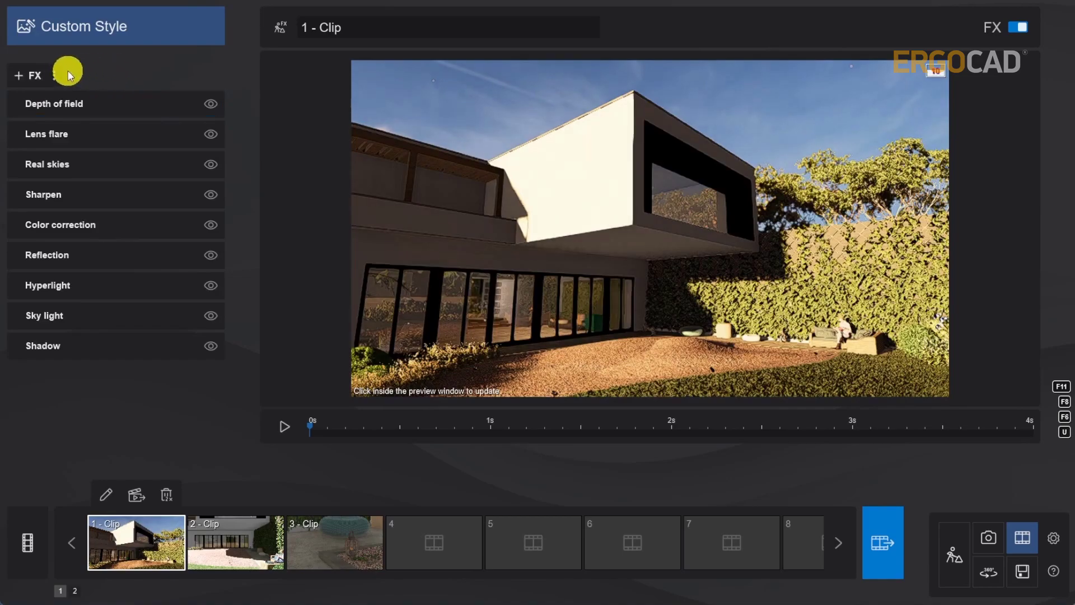
click(54, 75)
click(70, 77)
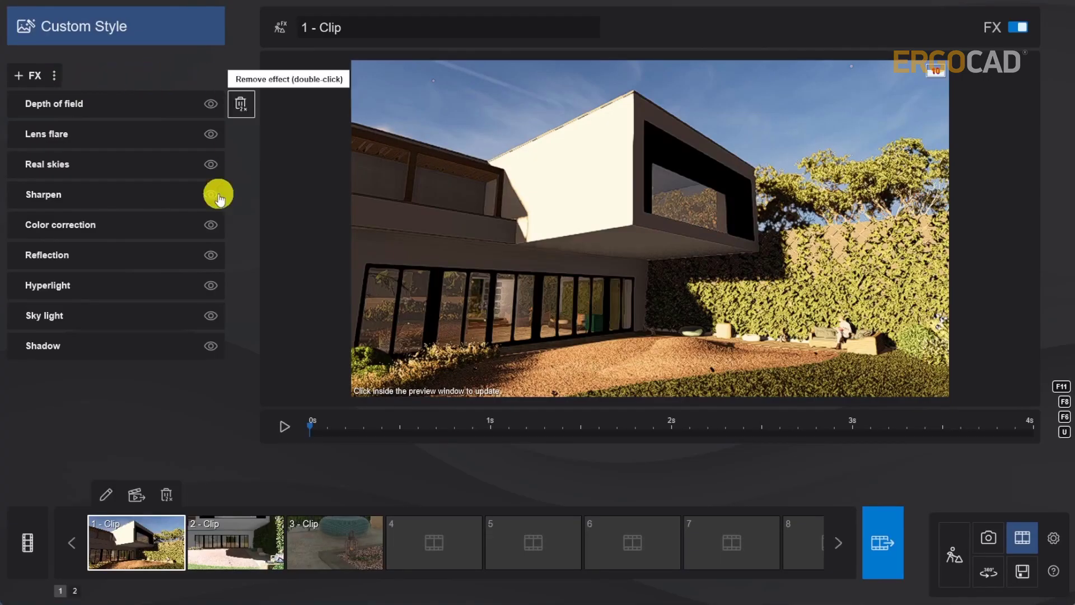
- Paste the copied effects onto clip 2
click(235, 550)
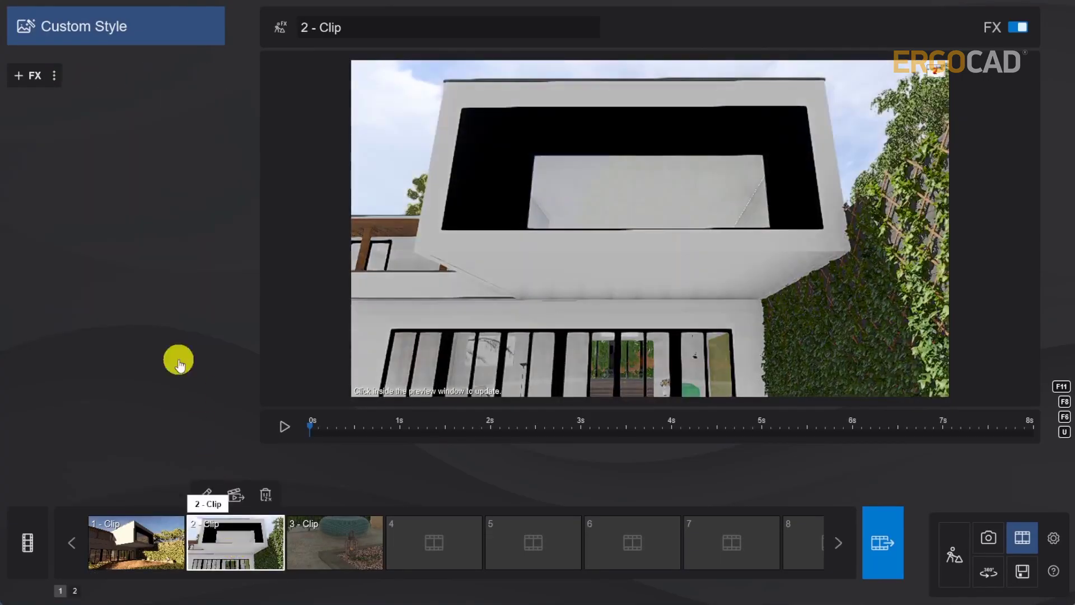
click(54, 75)
click(93, 76)
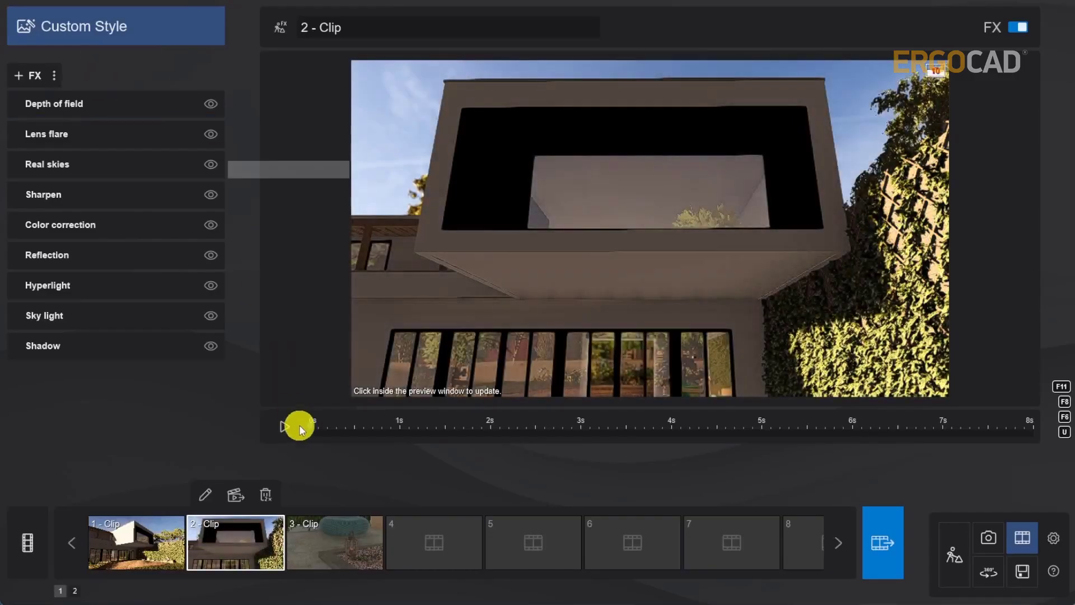
- Set the Real skies heading in clip 2 to -83.3, previewing a frame just past the 7-second mark
drag(338, 429, 829, 427)
drag(889, 475, 963, 475)
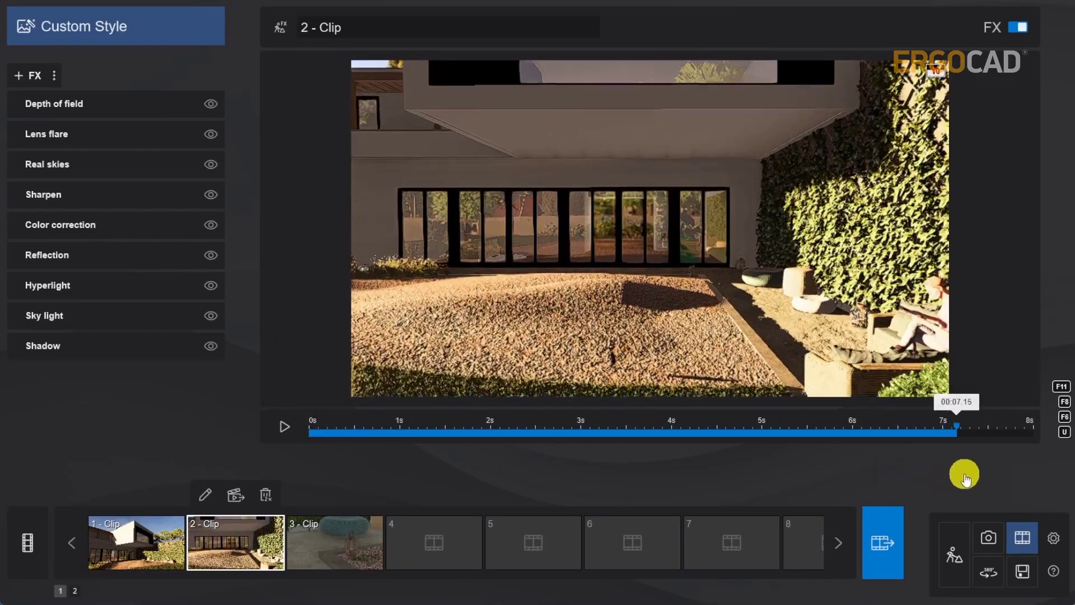
click(120, 166)
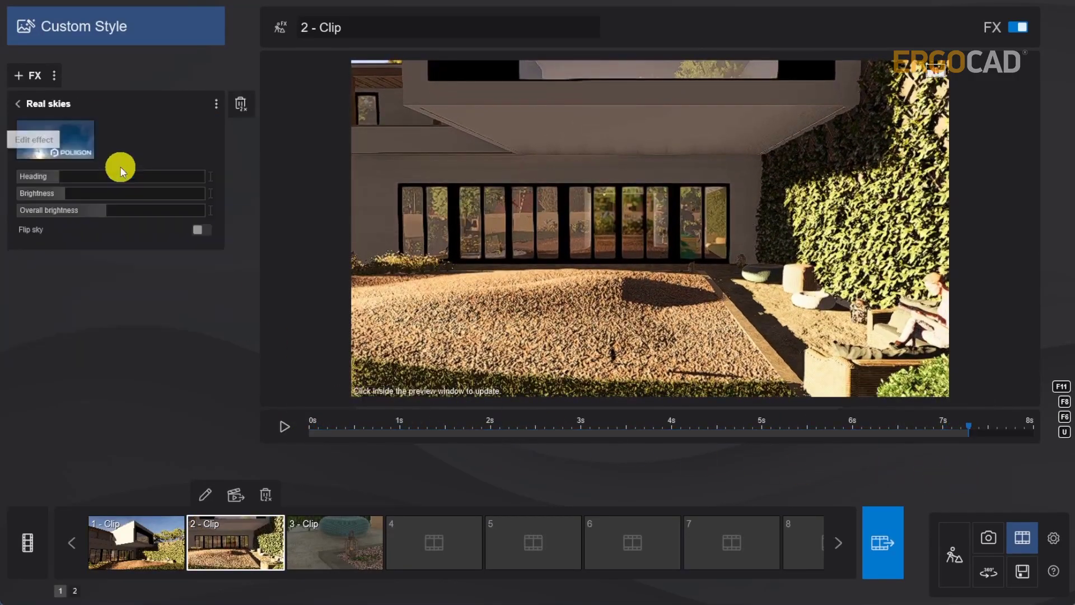
text(-83.3)
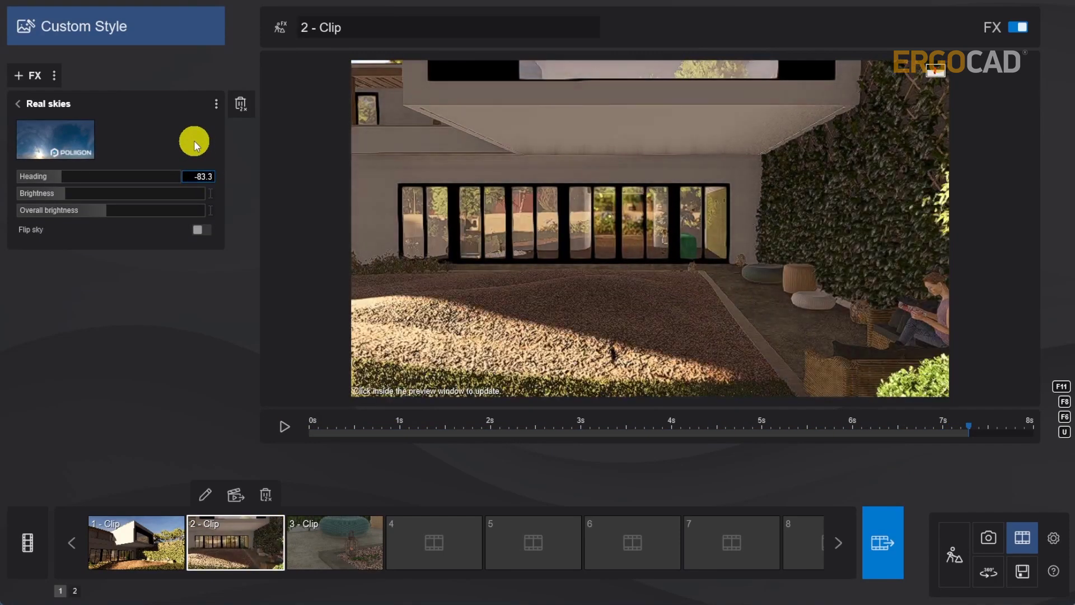
click(651, 258)
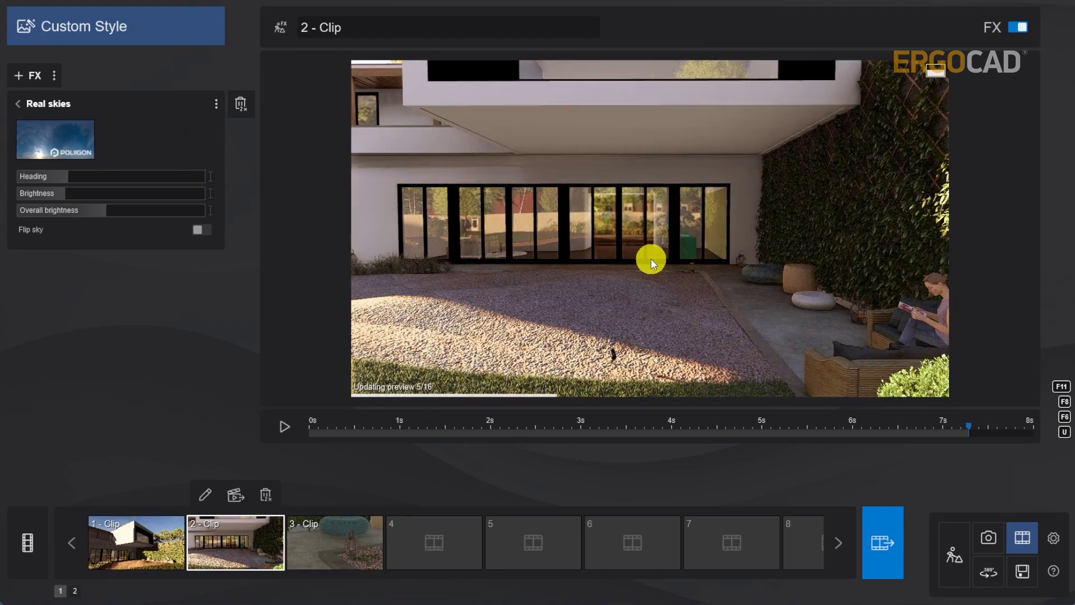
click(18, 103)
- Paste the copied effects onto clip 3, the lantern close-up
click(336, 546)
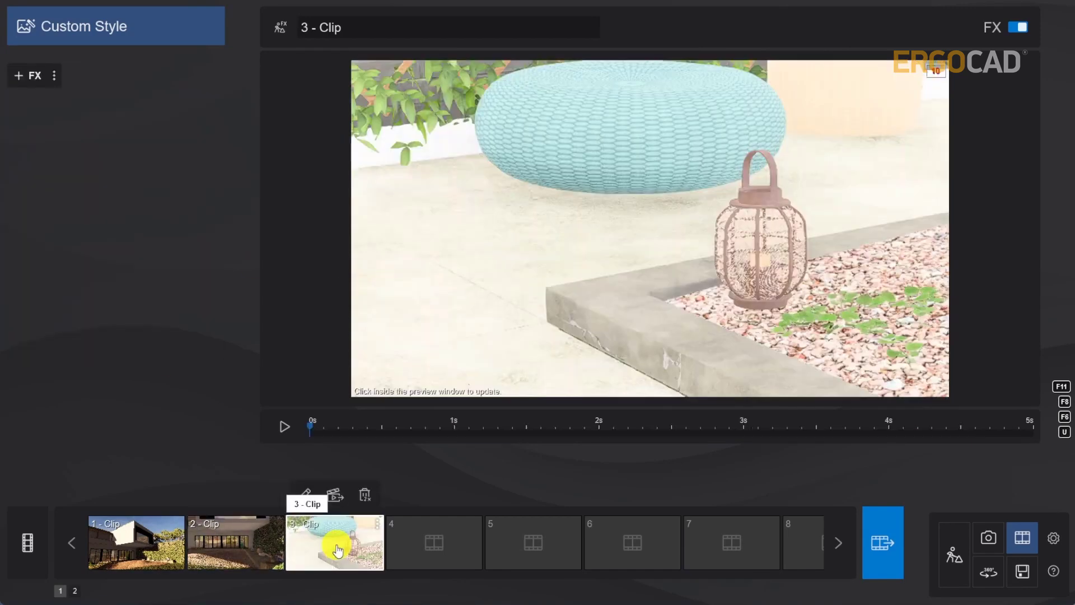
click(54, 77)
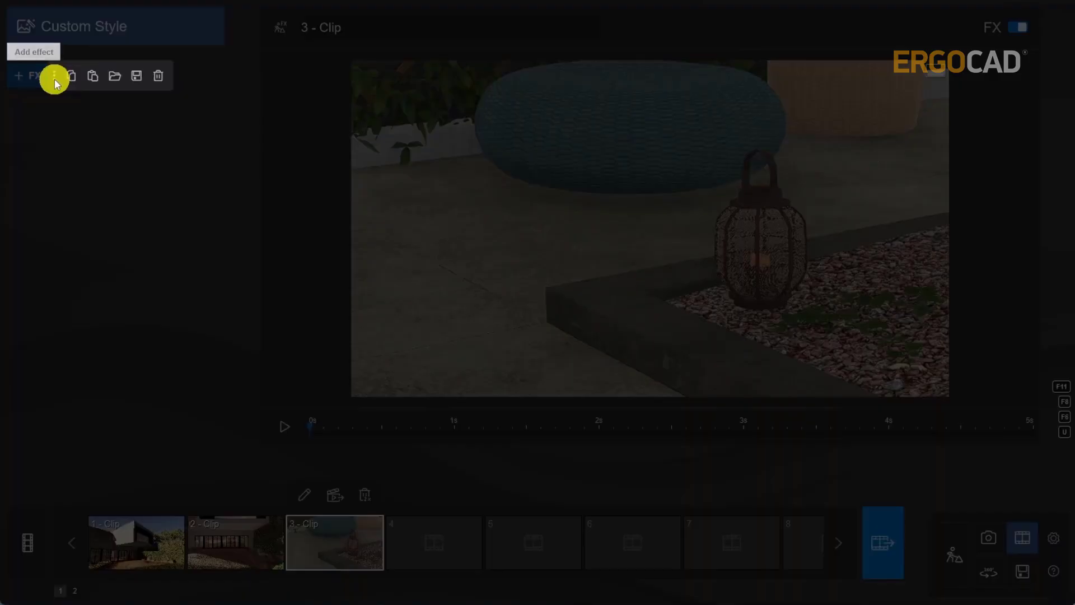
click(91, 78)
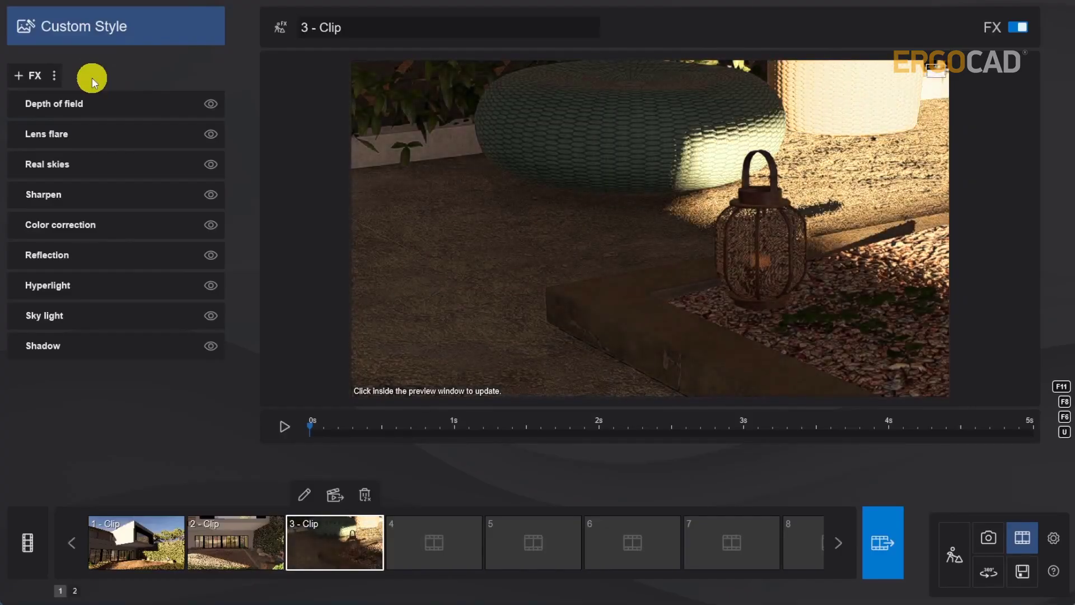
- Add the Sun lighting effect to clip 3 and set its sun height to about 20
click(29, 75)
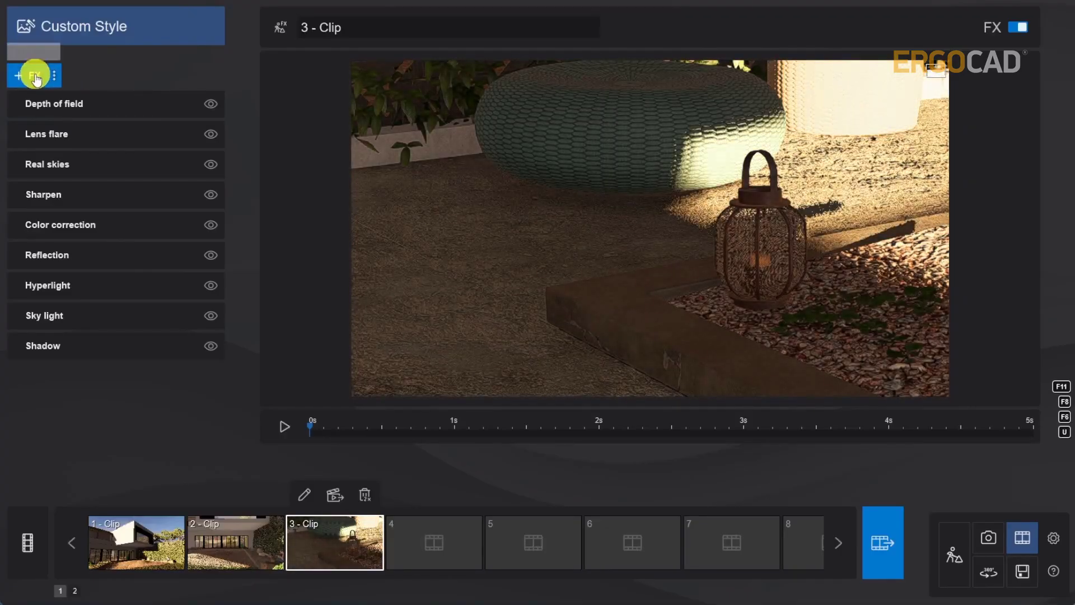
click(452, 209)
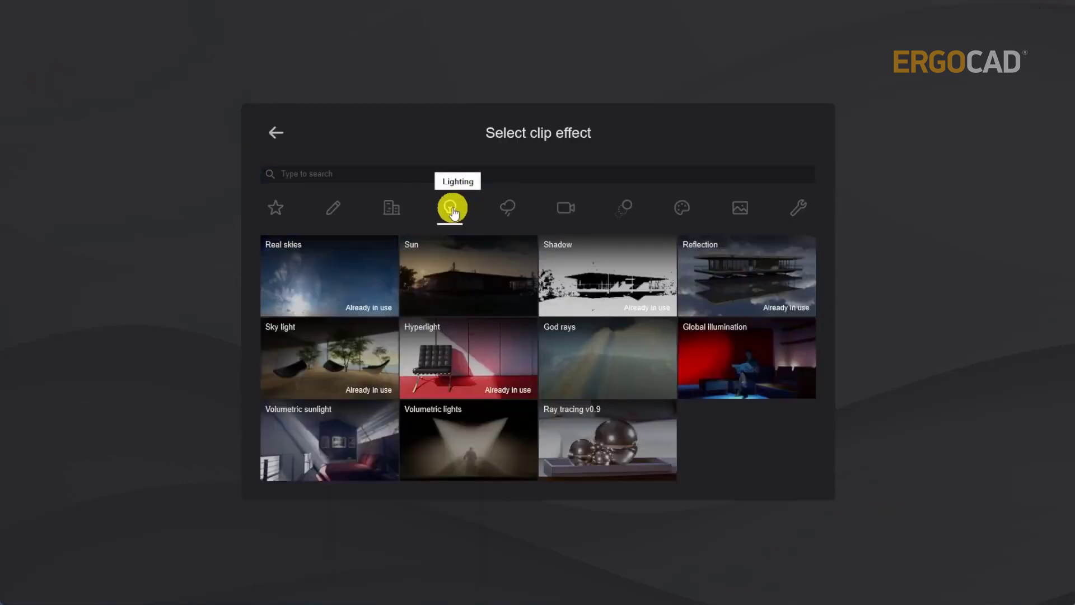
click(465, 279)
double_click(191, 128)
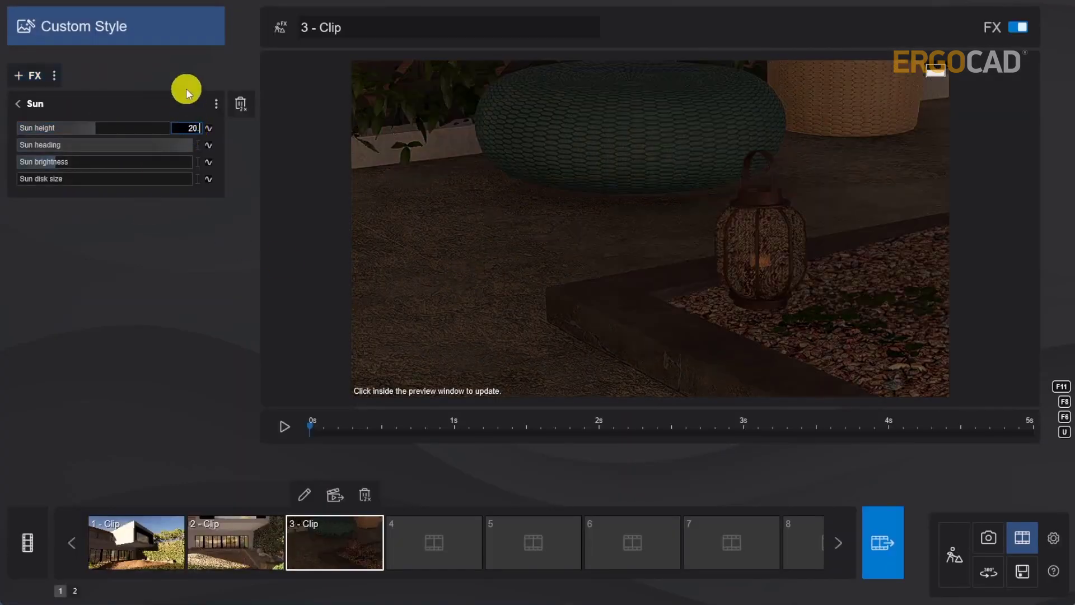
key(Return)
- Set clip 3's sun heading to -152.1 and its sun brightness to 0.2
double_click(199, 144)
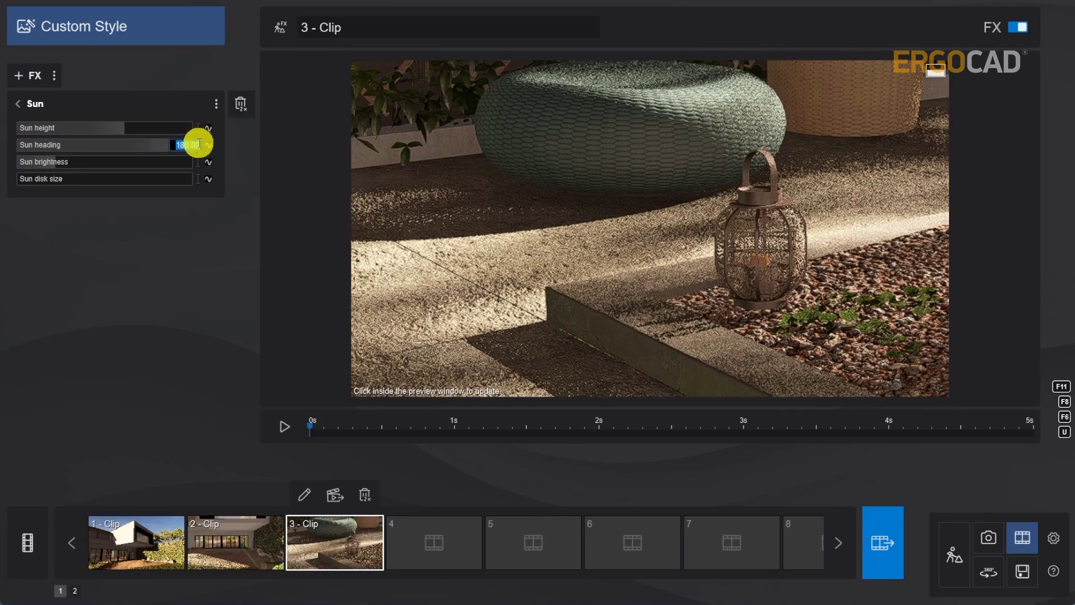
text(-152.1)
key(Return)
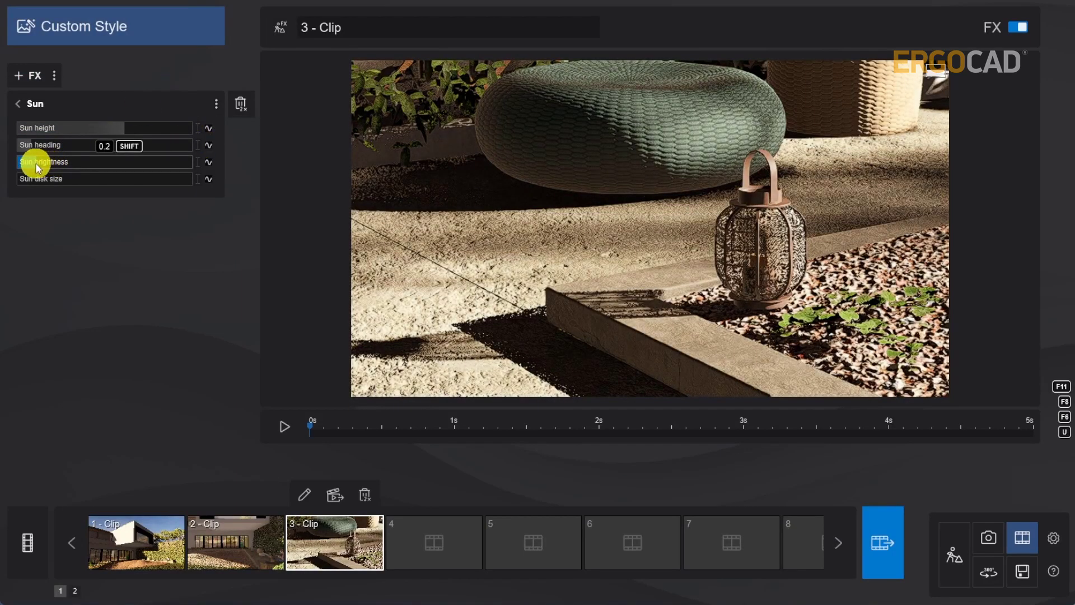
click(19, 103)
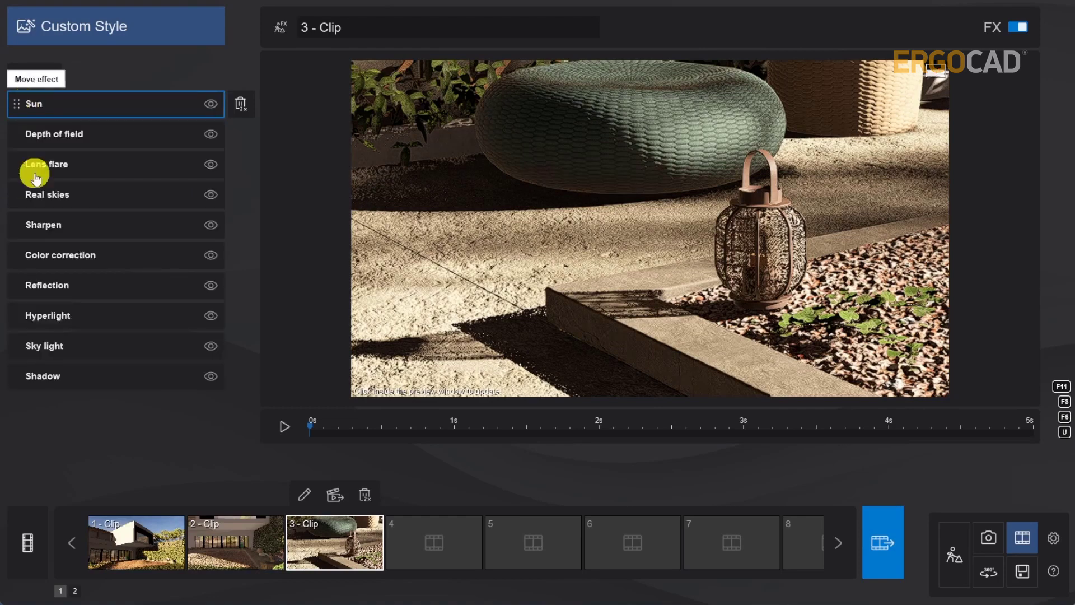
- Change the shadow type to Ultra sharp in clip 3's Shadow effect
click(79, 376)
click(165, 244)
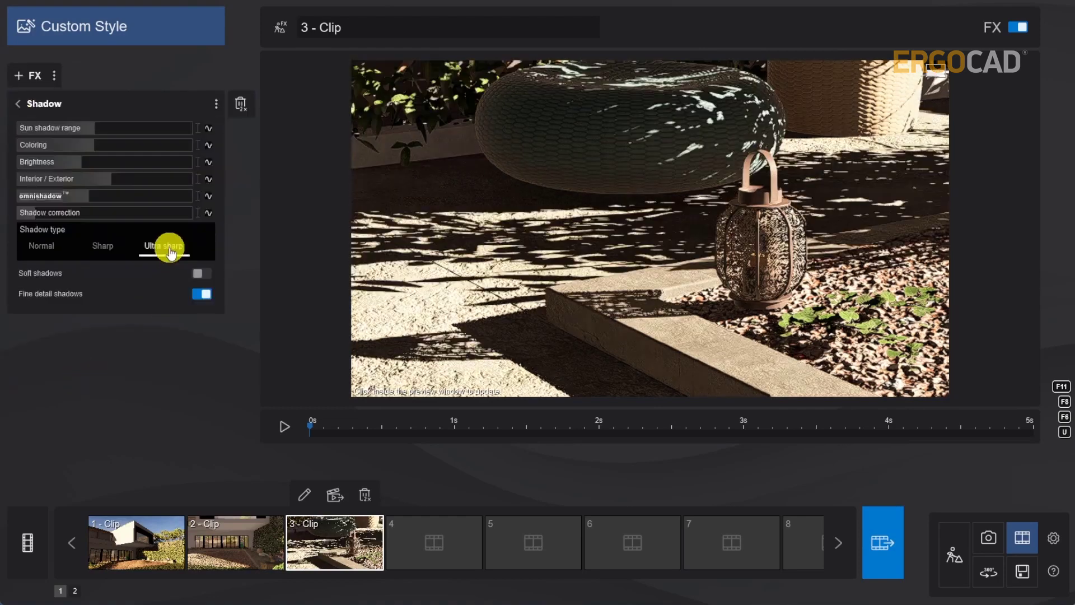
click(44, 112)
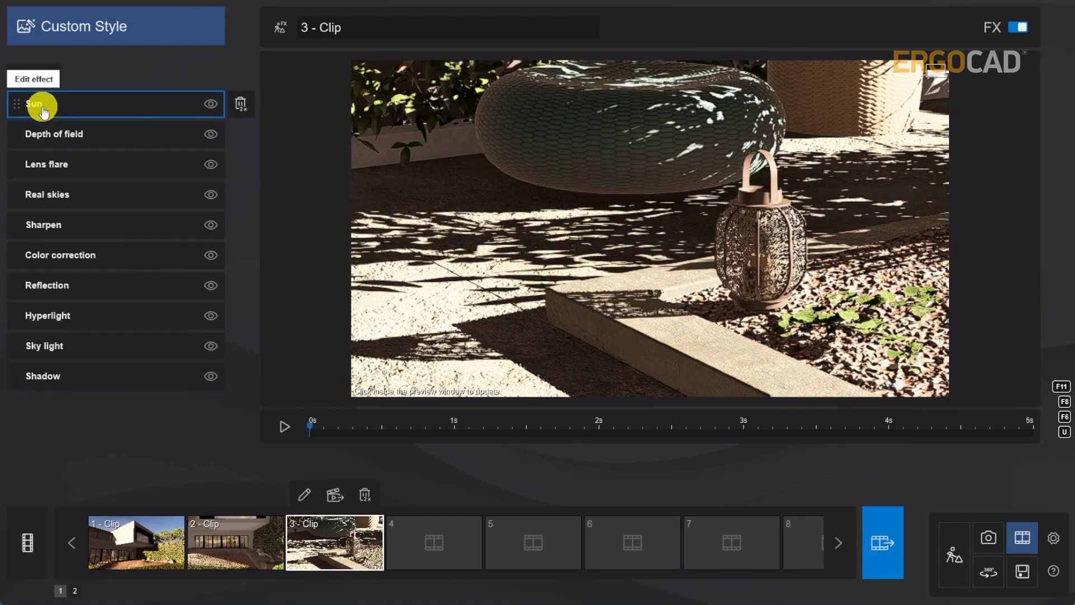
- Adjust clip 3's Depth of field: Foreground / Background 0.5, focus point on the curb beside the lantern, Auto focus on and a higher Amount
click(108, 134)
click(99, 145)
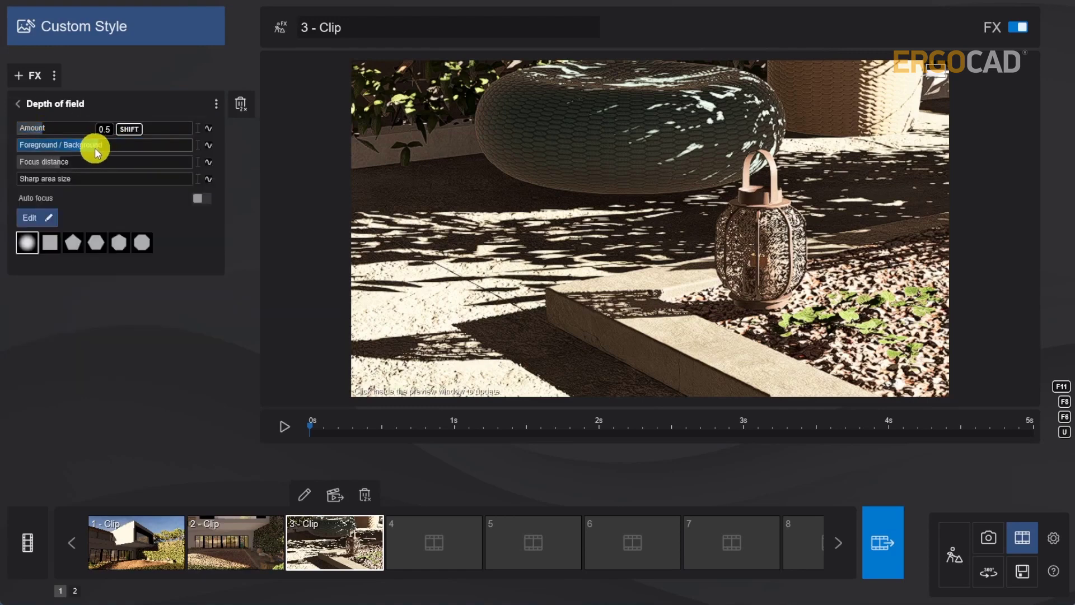
click(48, 216)
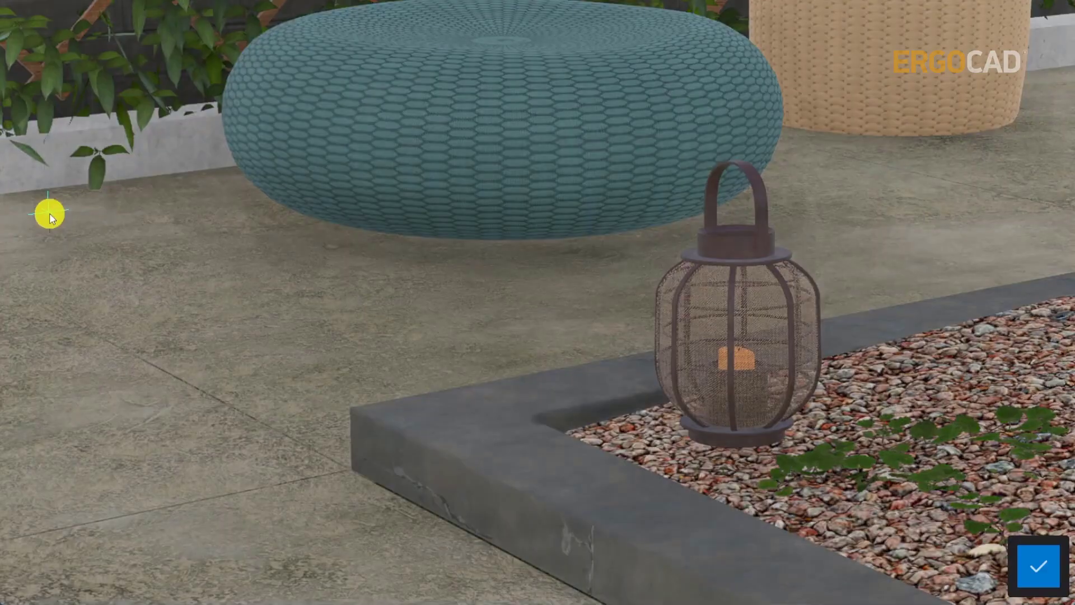
click(545, 428)
click(1038, 565)
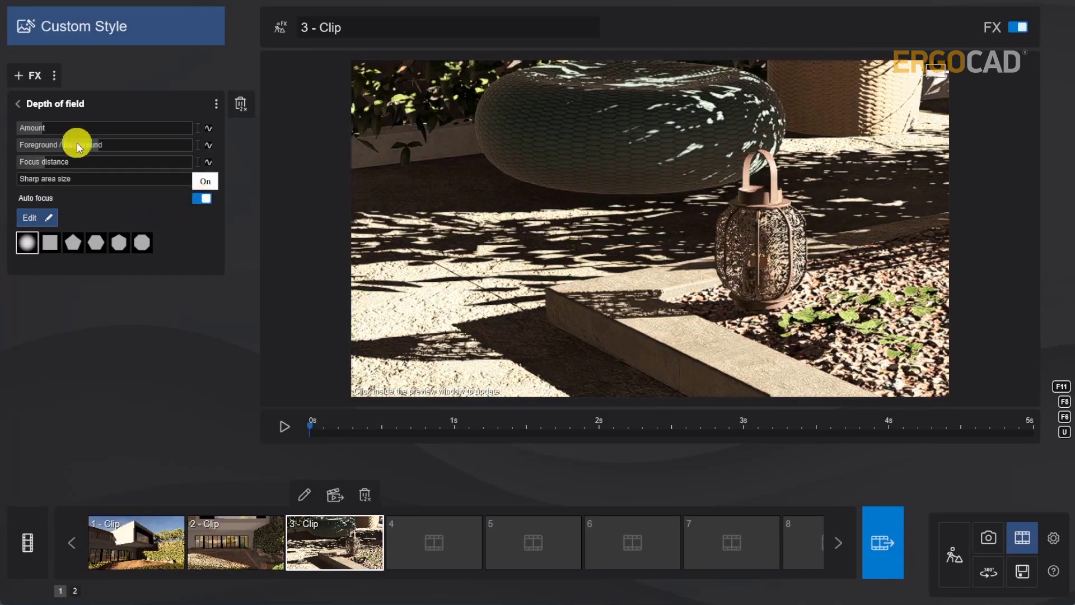
drag(77, 128, 120, 129)
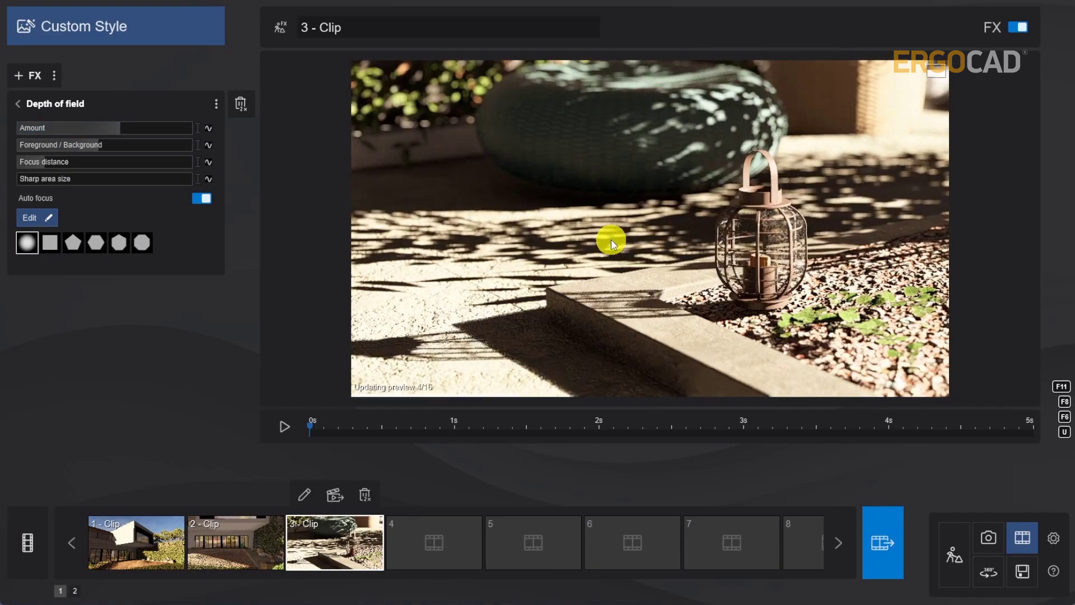
click(18, 103)
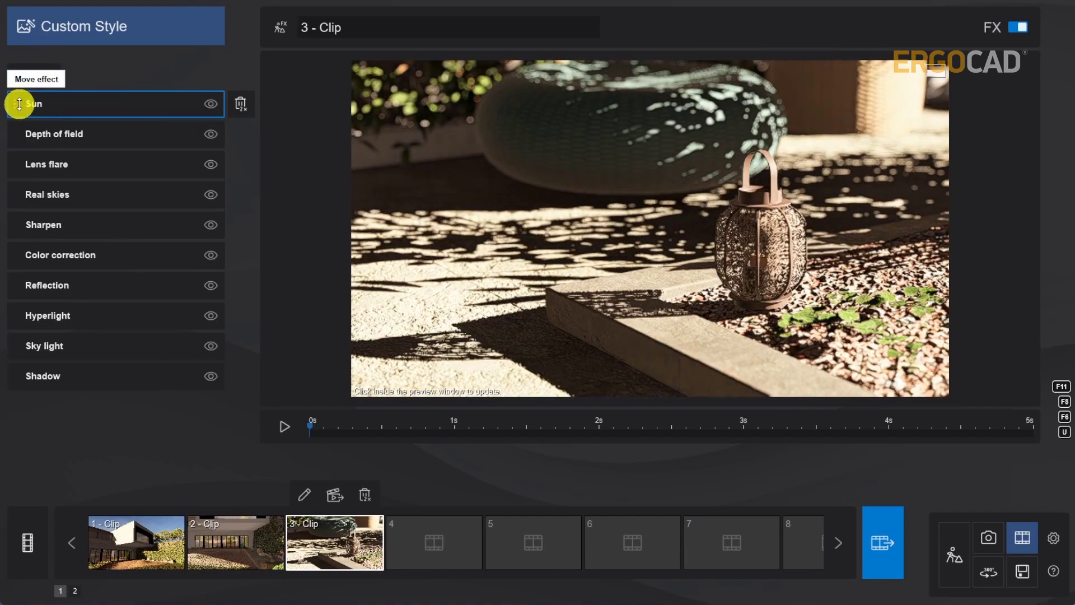
- Set the intensity of clip 3's Sharpen effect to 0.4
click(91, 226)
drag(22, 127, 53, 133)
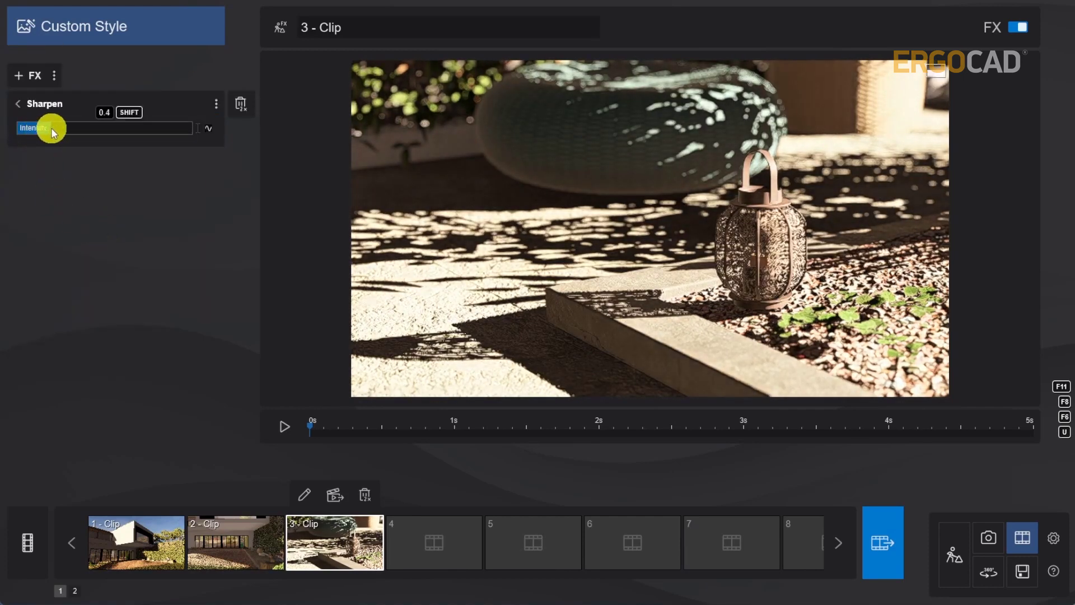
click(18, 104)
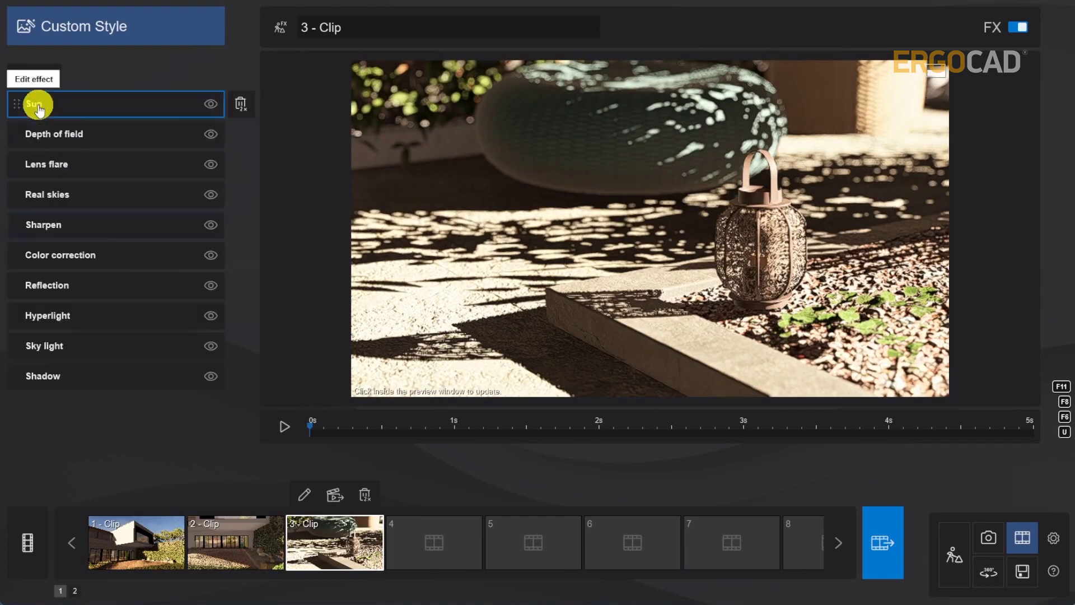
- Animate clip 3's sun heading with keyframes at 0 and 5 seconds, setting the end keyframe to -153.1, and play the clip back
click(125, 109)
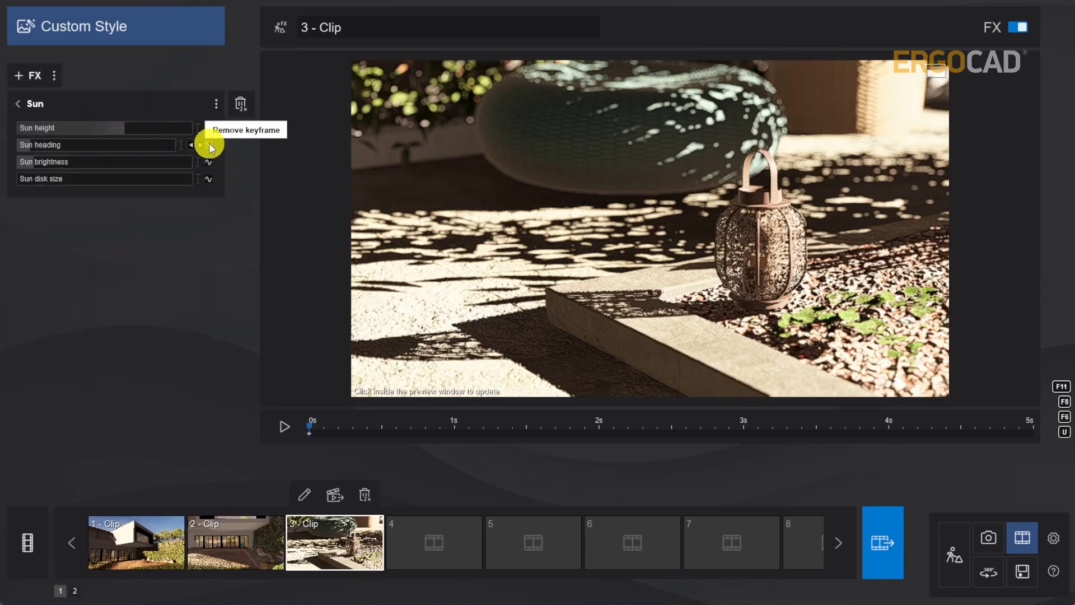
drag(308, 432, 1056, 465)
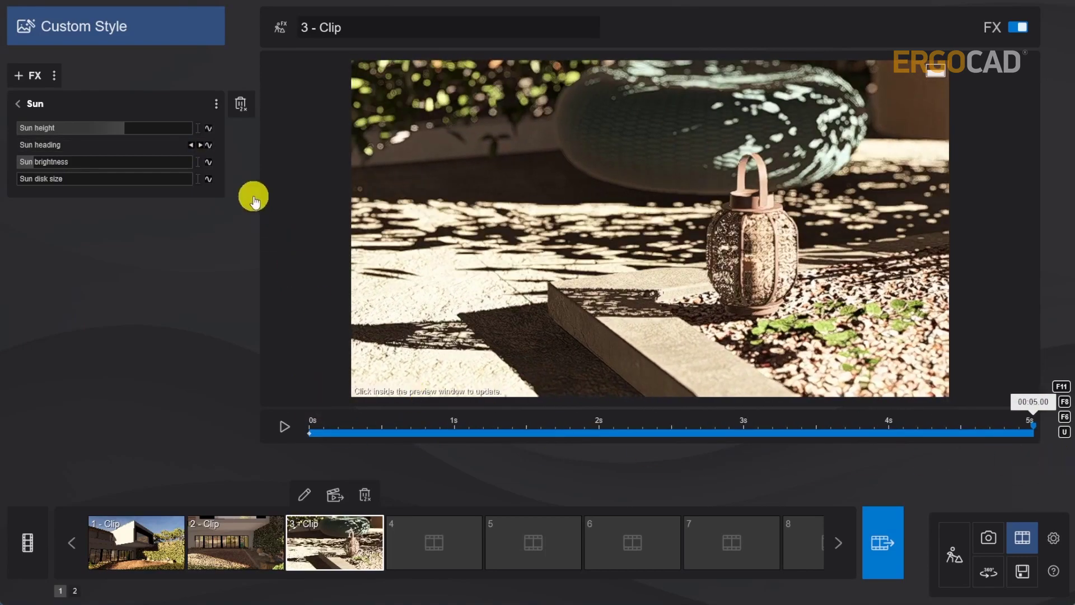
click(208, 144)
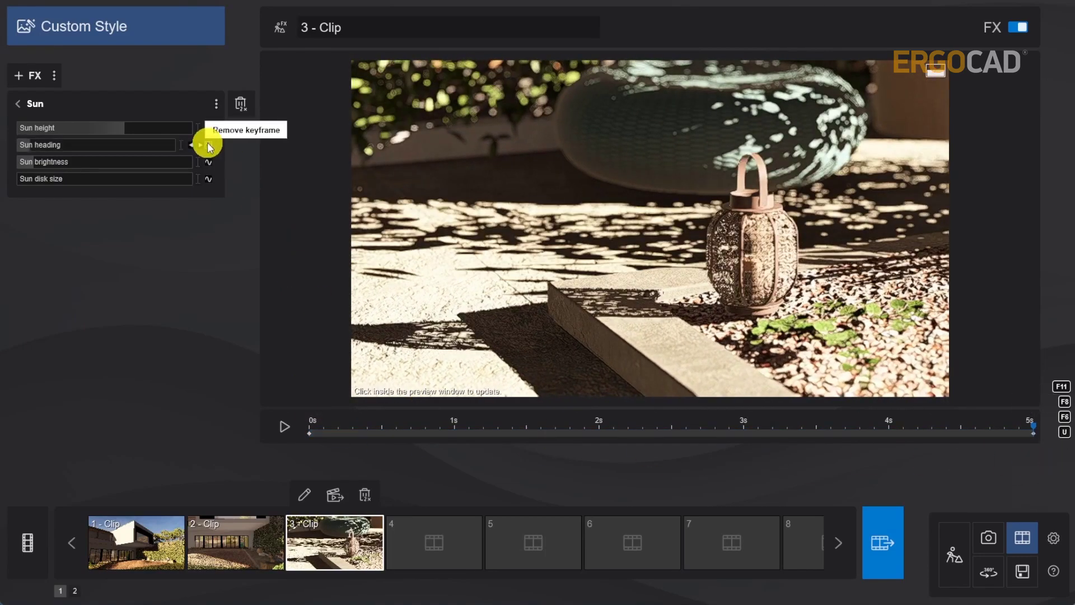
double_click(173, 144)
text(-153.1)
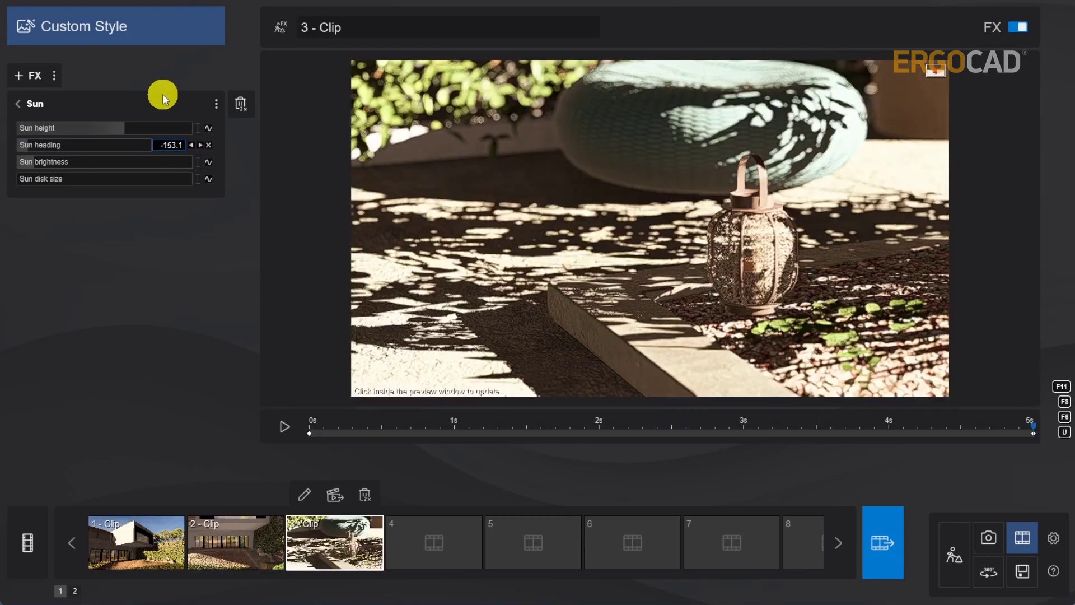
click(286, 427)
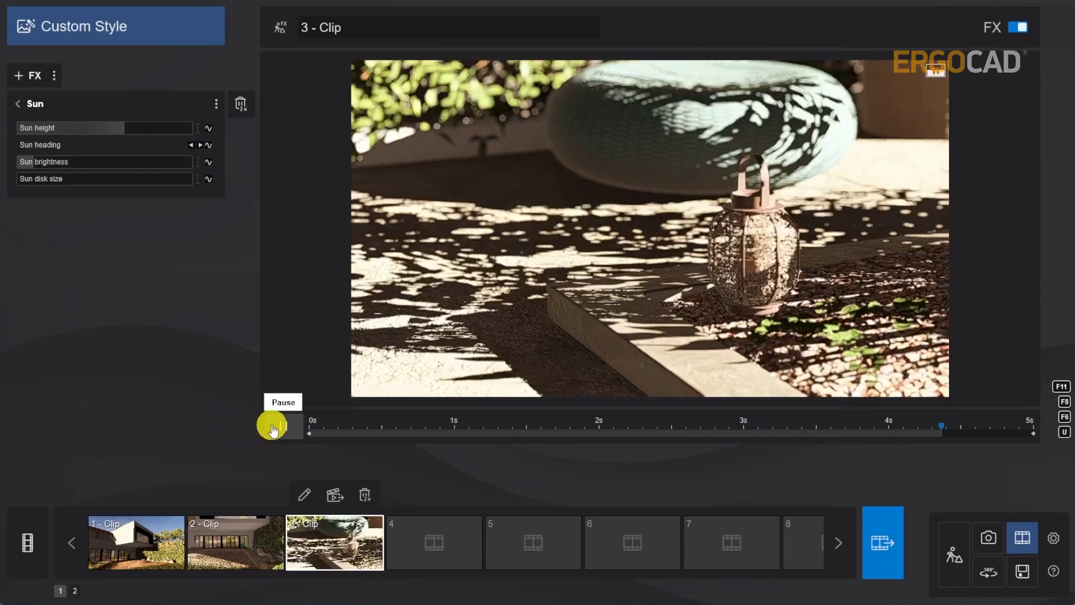
click(281, 428)
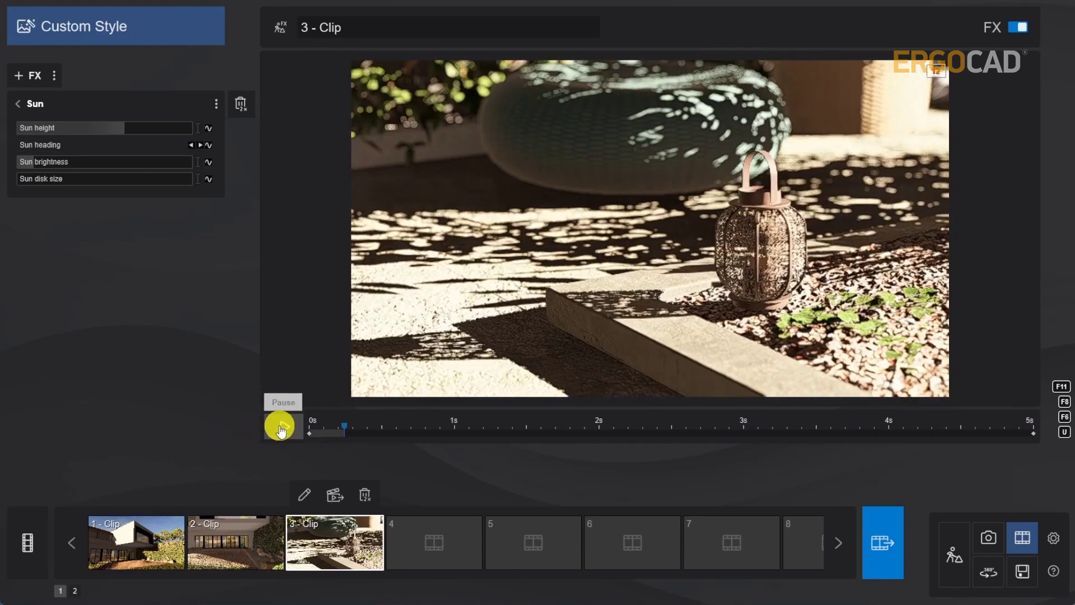
- Render the entire movie in Full HD at four-star output quality and 30 frames per second, saving the MP4 as exterior clip
click(882, 542)
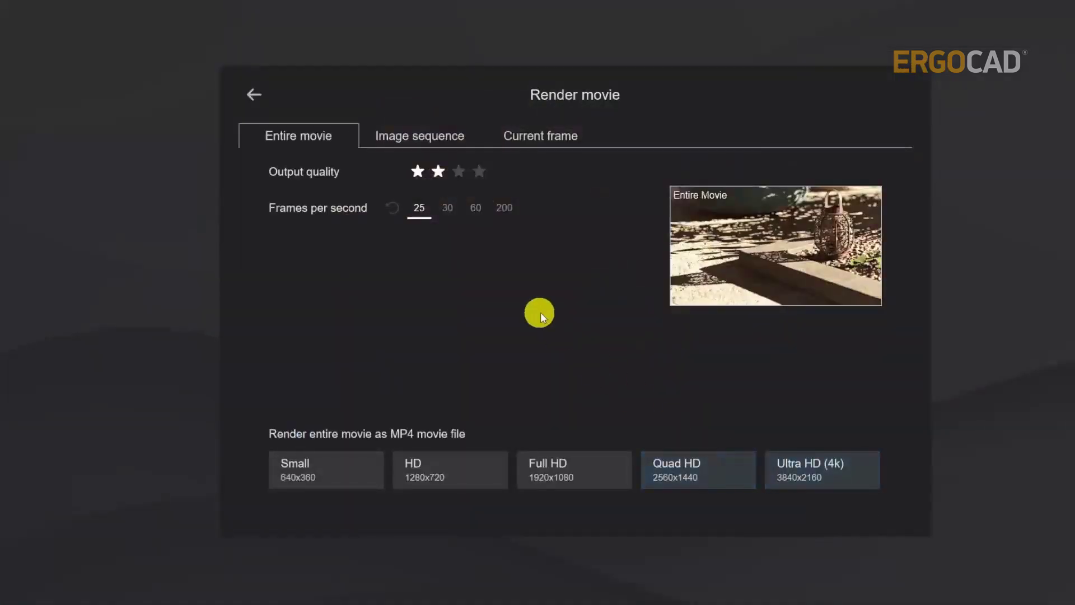
click(480, 172)
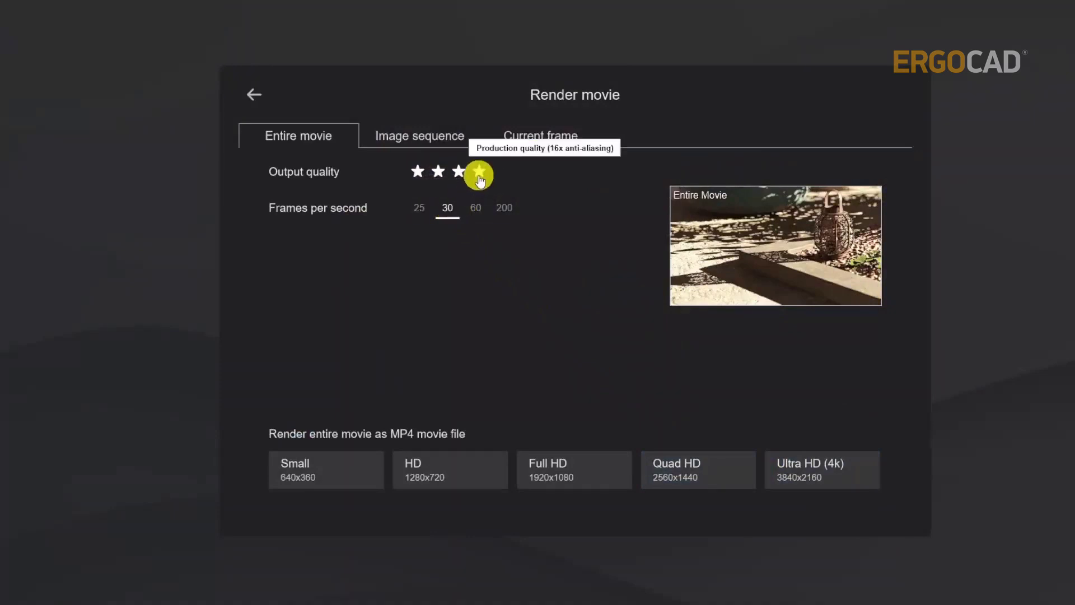
click(556, 468)
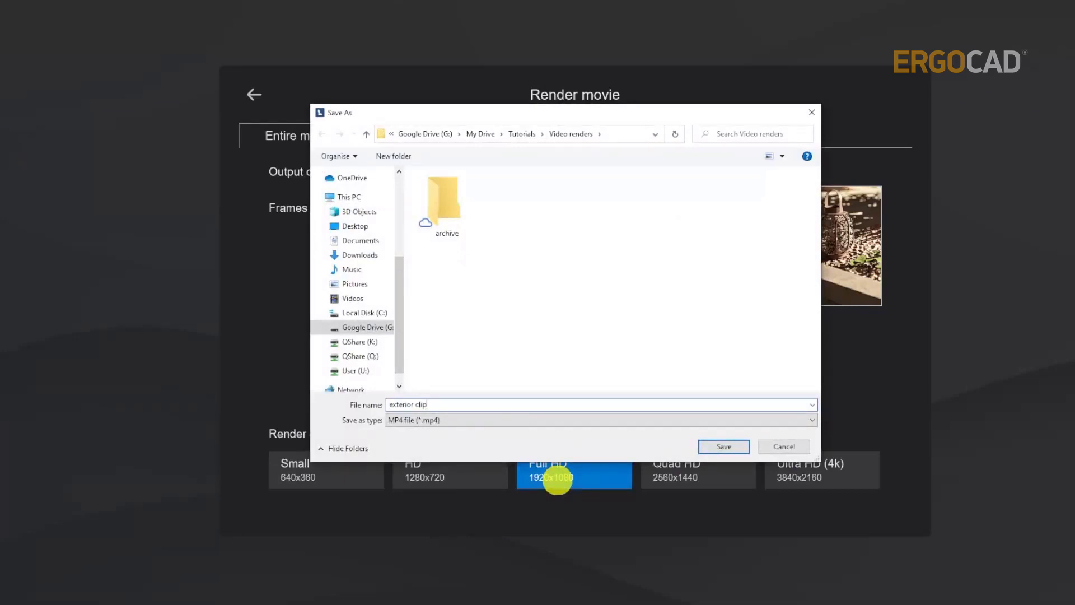
key(Return)
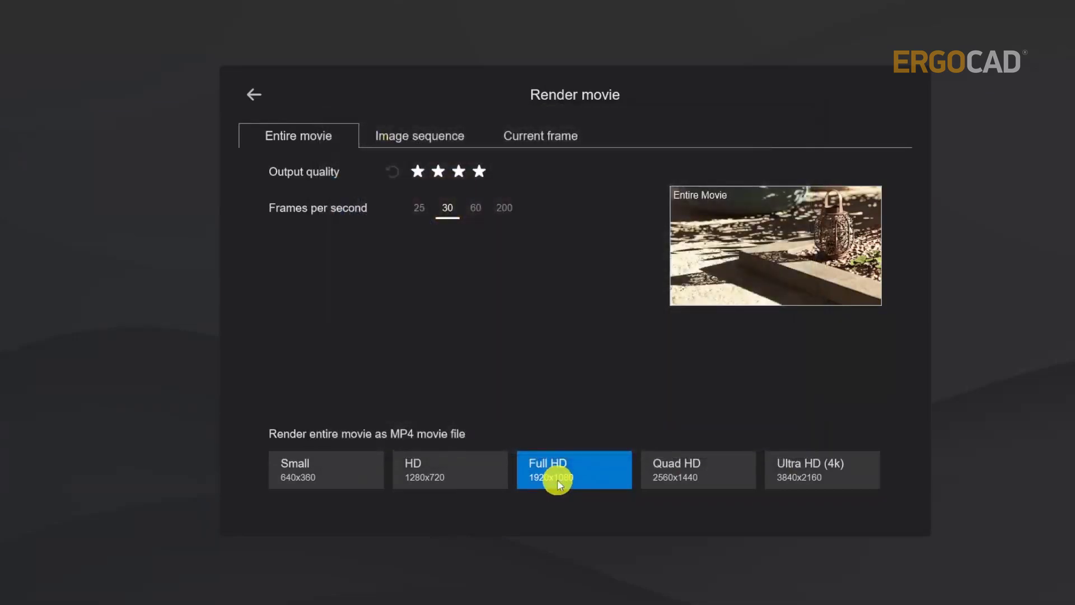